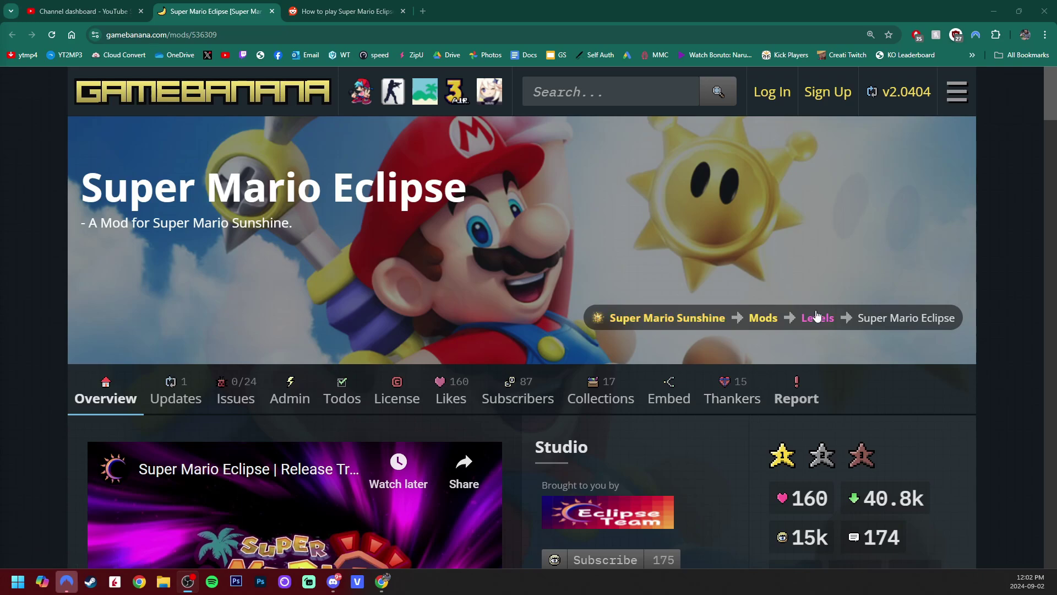
- Find super_mario_eclipse_v1_0_hotfix_1.7z in the Super Mario Eclipse mod's files and open its manual download page
scroll(817, 315, down, 5)
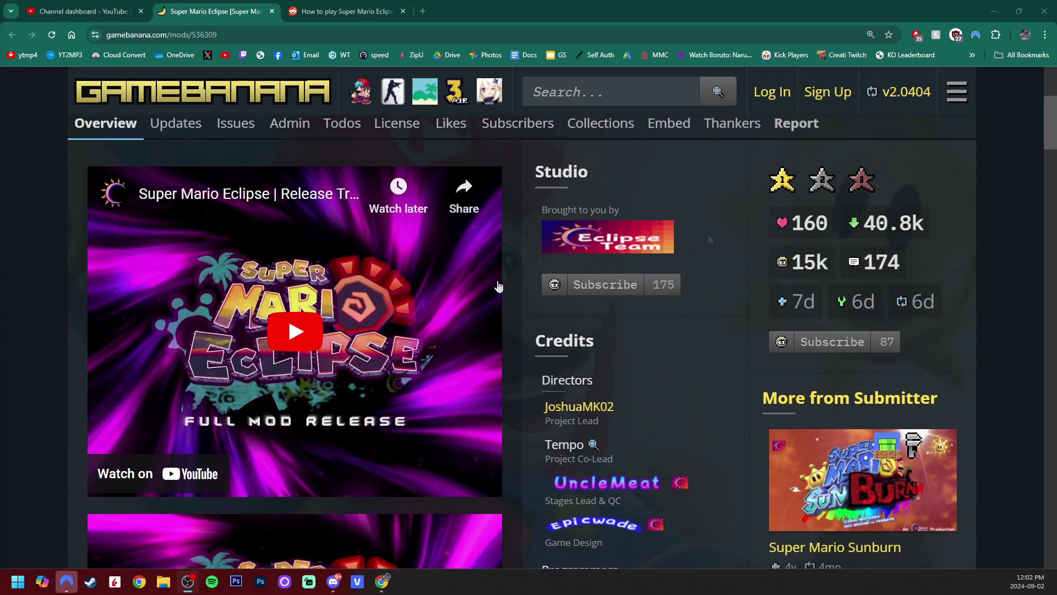
scroll(682, 270, down, 3)
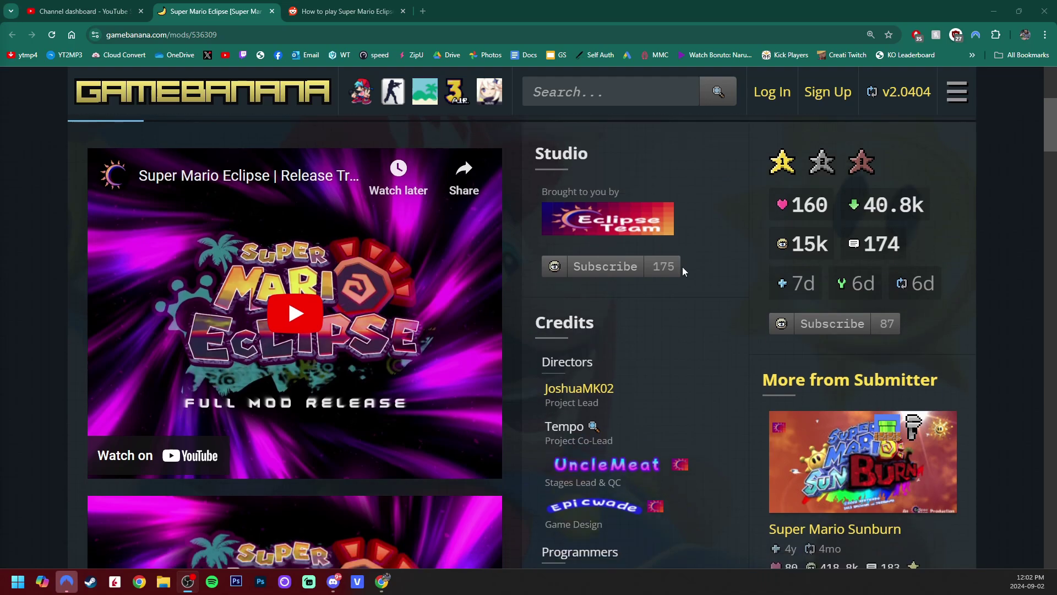
scroll(682, 266, down, 3)
scroll(681, 255, down, 10)
scroll(681, 259, down, 10)
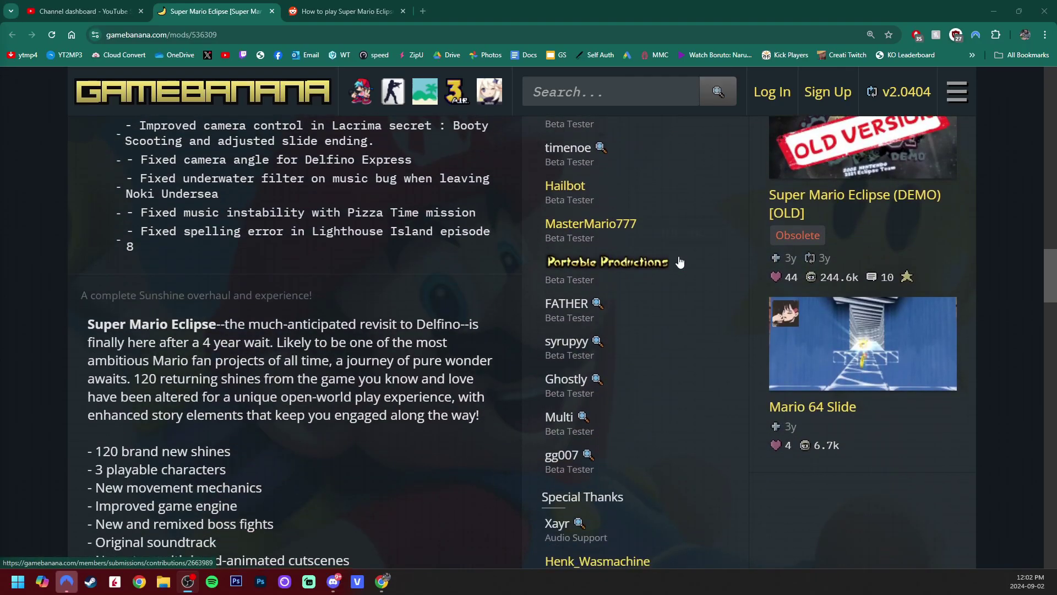
scroll(680, 262, down, 10)
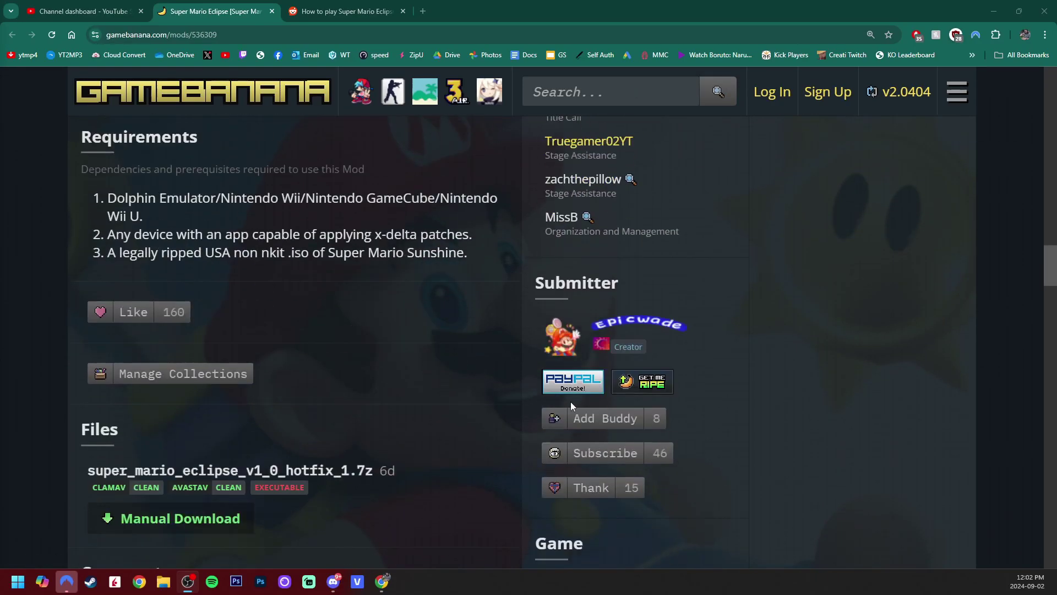
scroll(569, 401, down, 4)
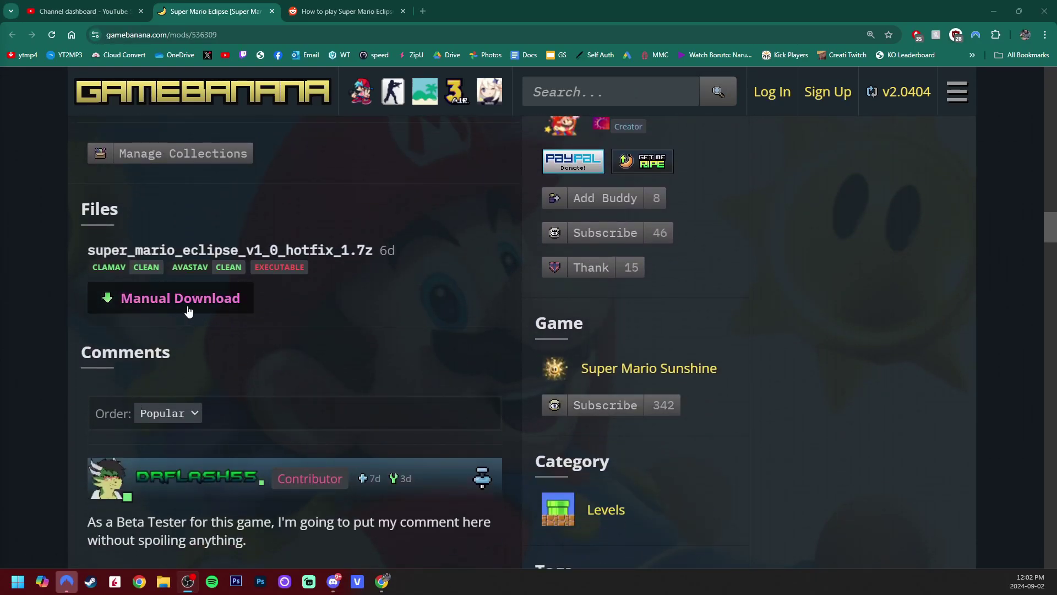
click(164, 300)
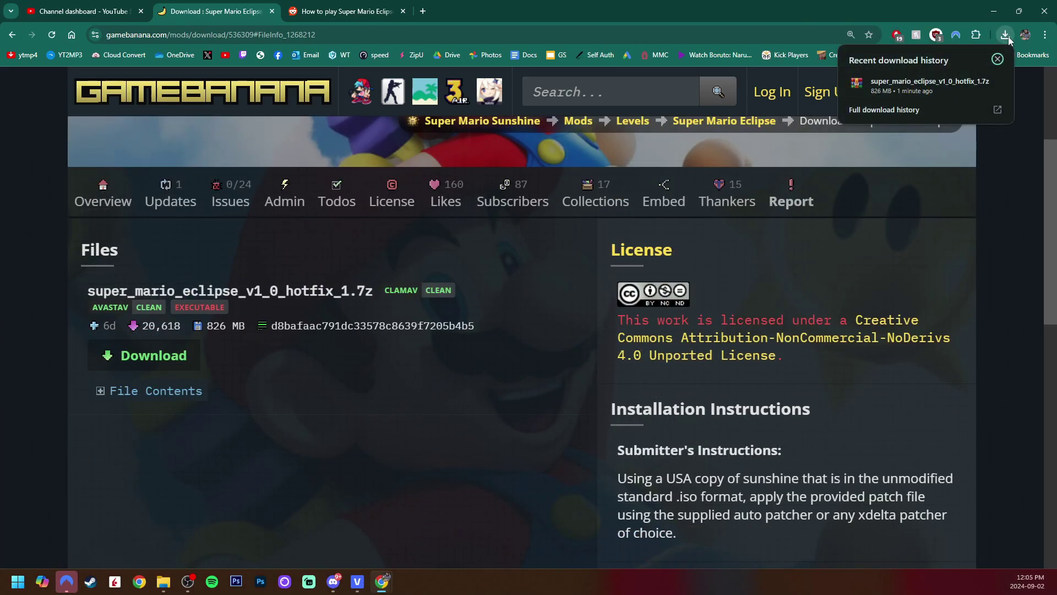
- Switch to File Explorer and create a desktop folder named SME mod
click(993, 11)
key(super+e)
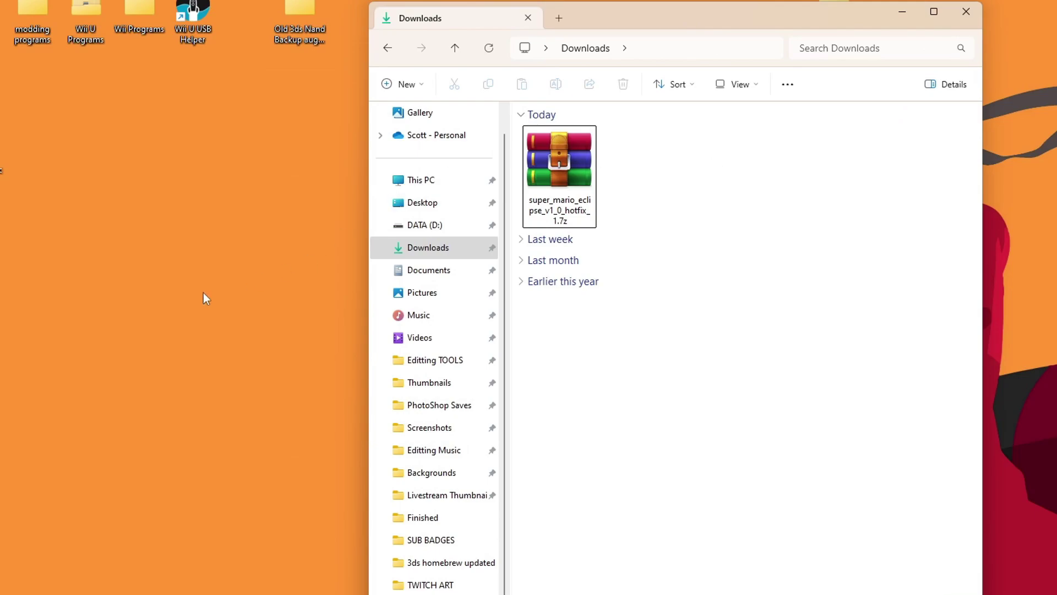
right_click(166, 304)
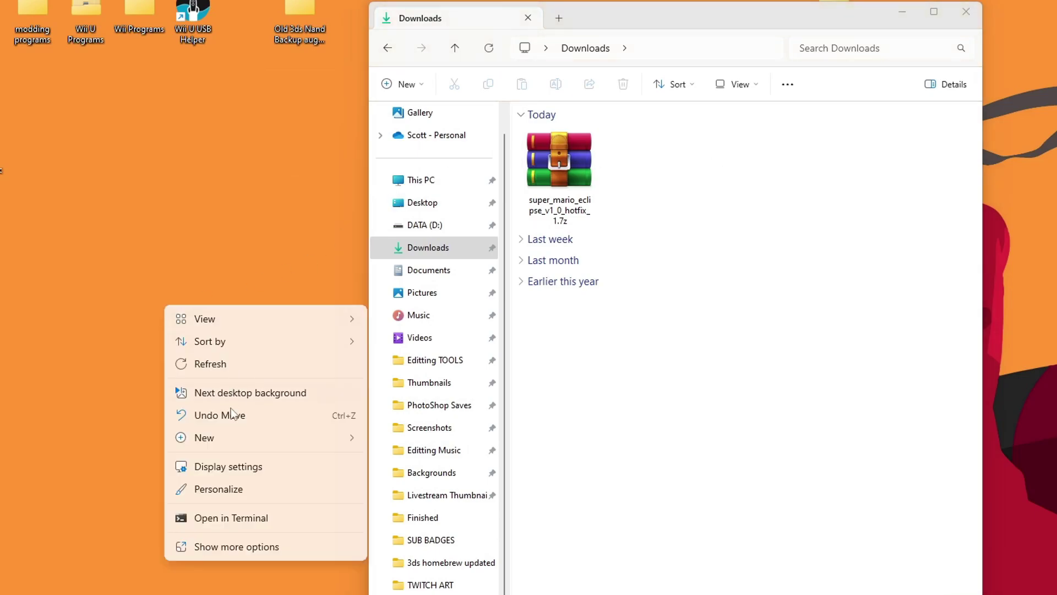
mouse_move(220, 444)
click(435, 440)
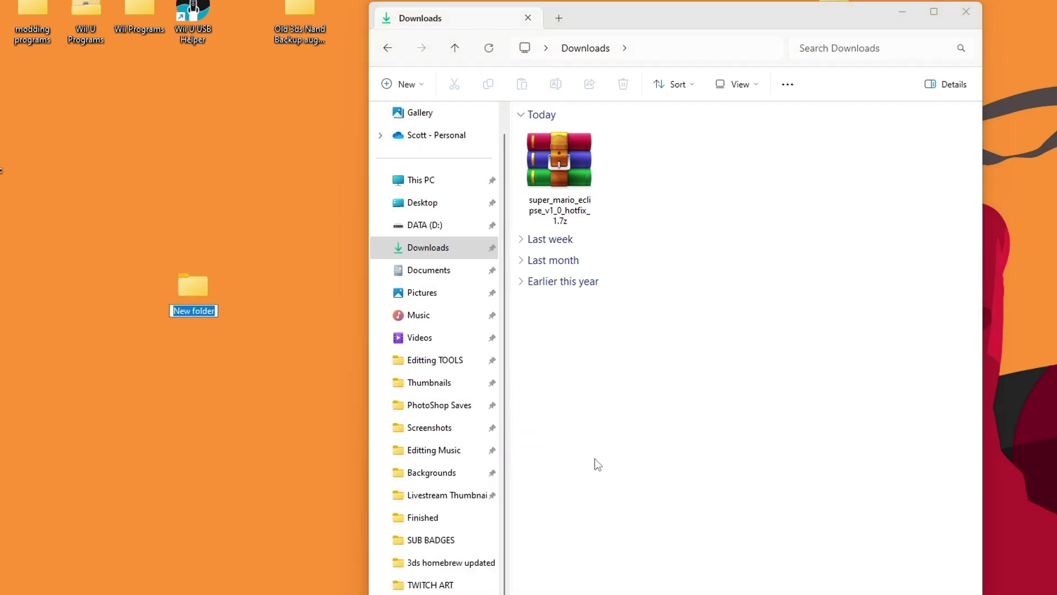
text(SME mod)
key(Return)
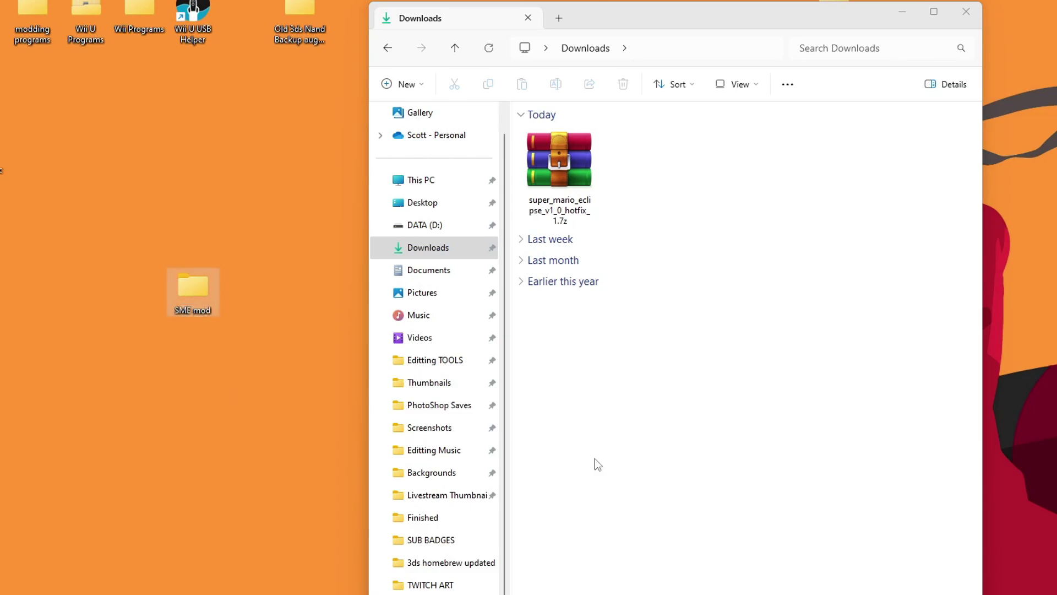
- Extract all four files from super_mario_eclipse_v1_0_hotfix_1.7z into the SME mod desktop folder, close the archive and delete it from Downloads
double_click(564, 182)
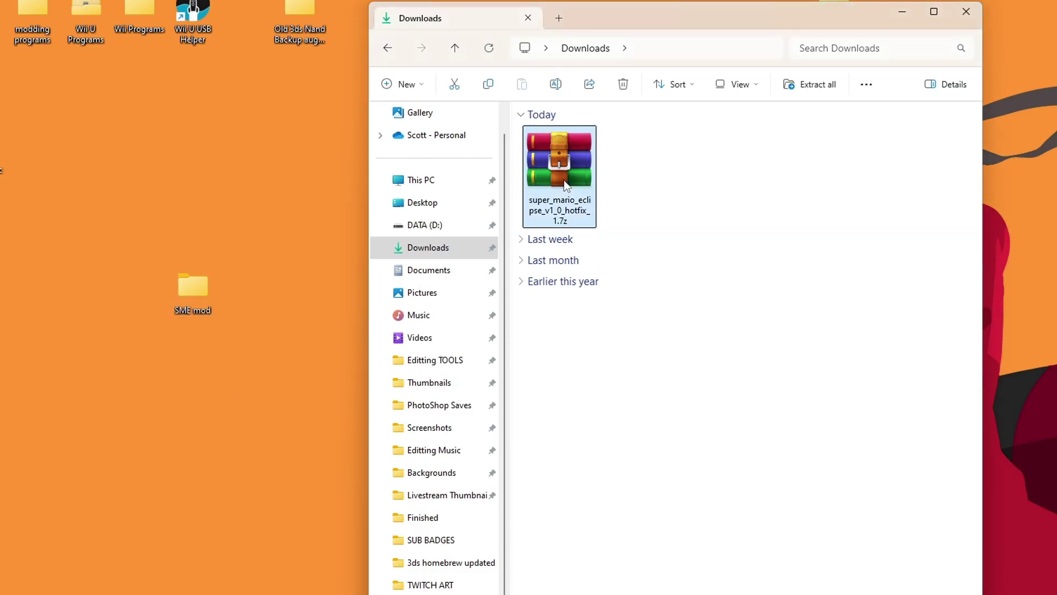
drag(843, 81, 733, 81)
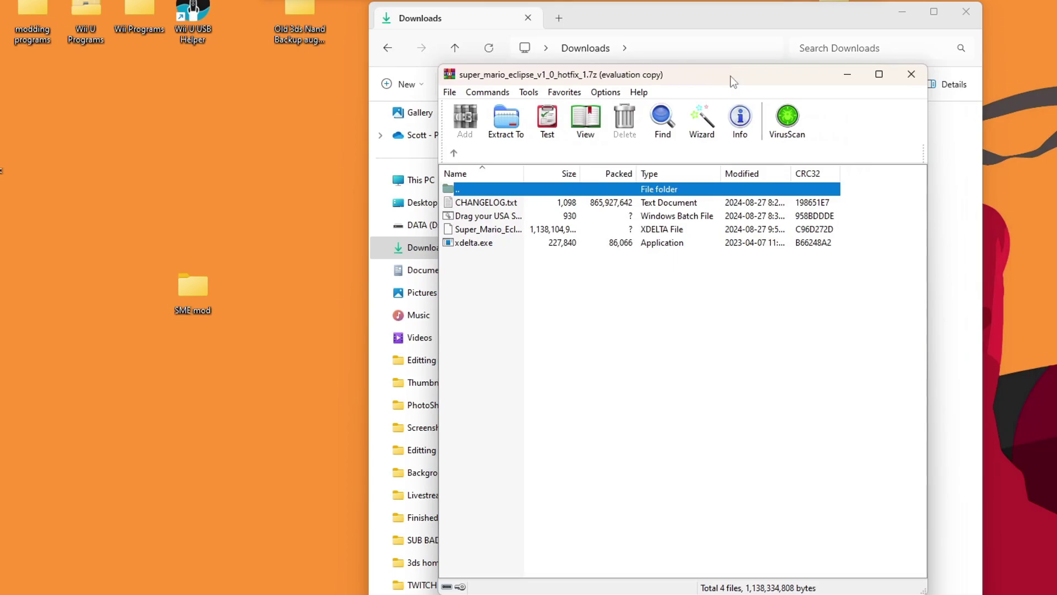
click(680, 409)
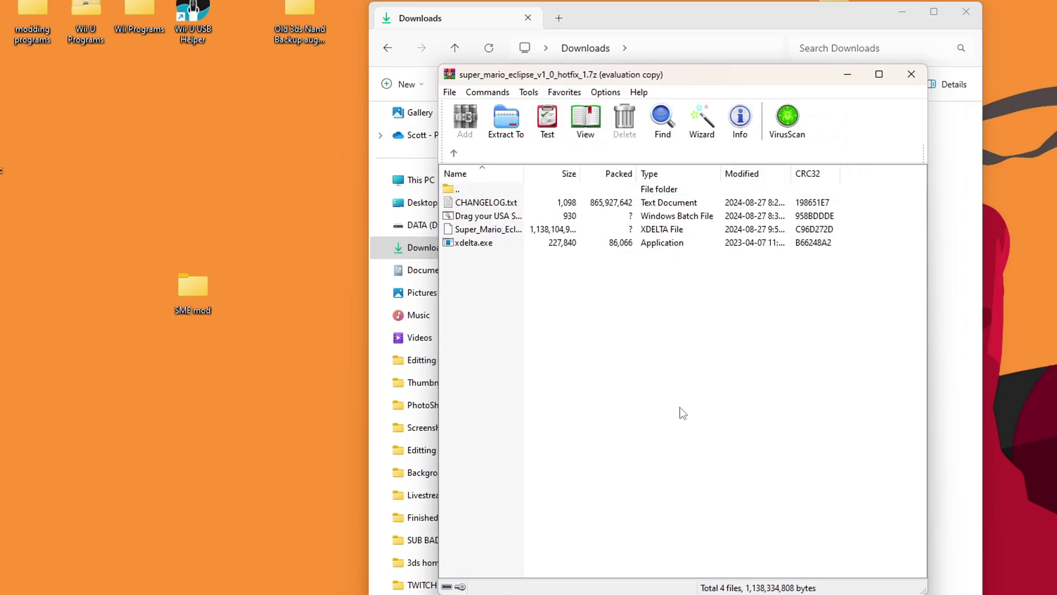
drag(488, 279, 194, 291)
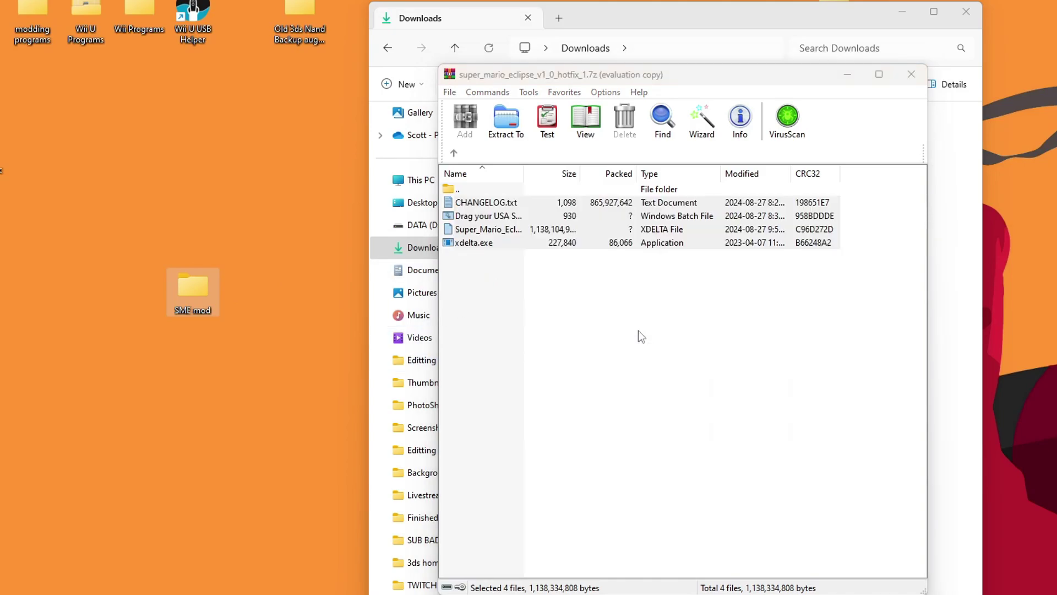
click(917, 82)
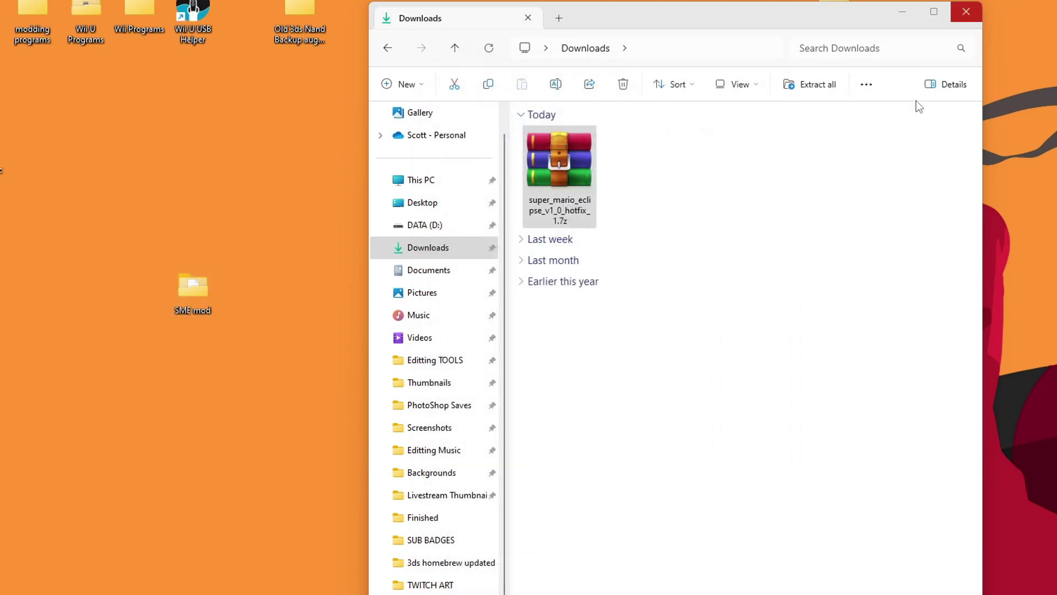
right_click(572, 187)
click(700, 201)
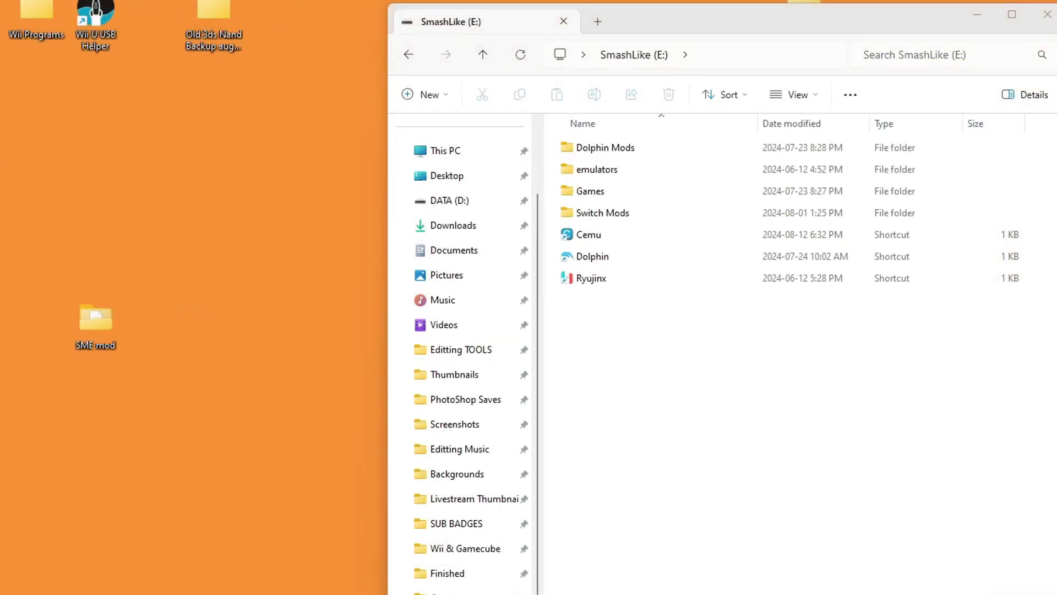
- Copy Super Mario Sunshine (USA).rvz from the desktop into the Wii & Gamecube folder under Games on drive E
drag(182, 300, 175, 332)
click(185, 382)
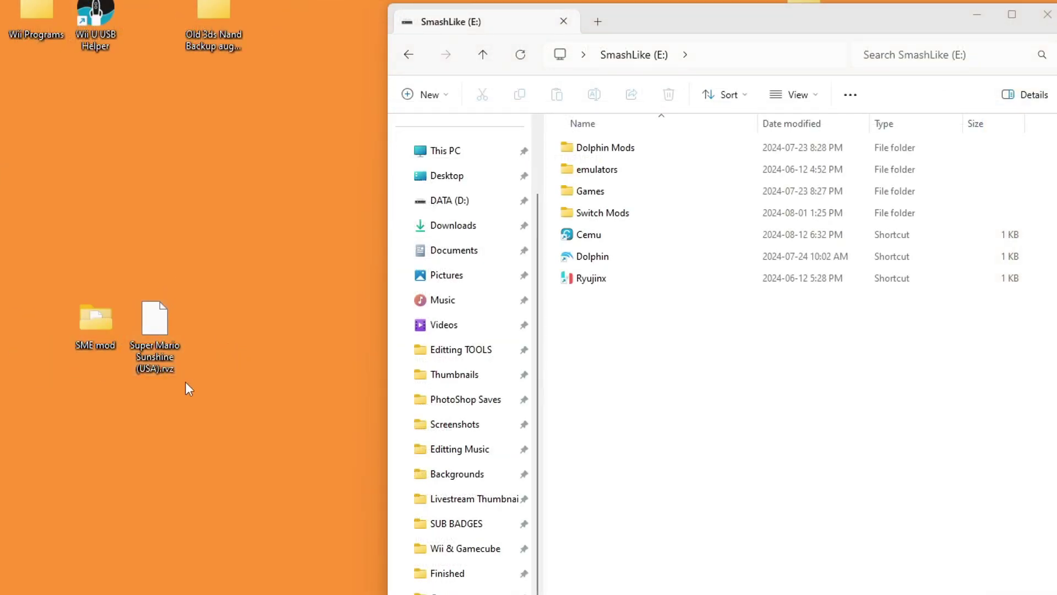
double_click(623, 193)
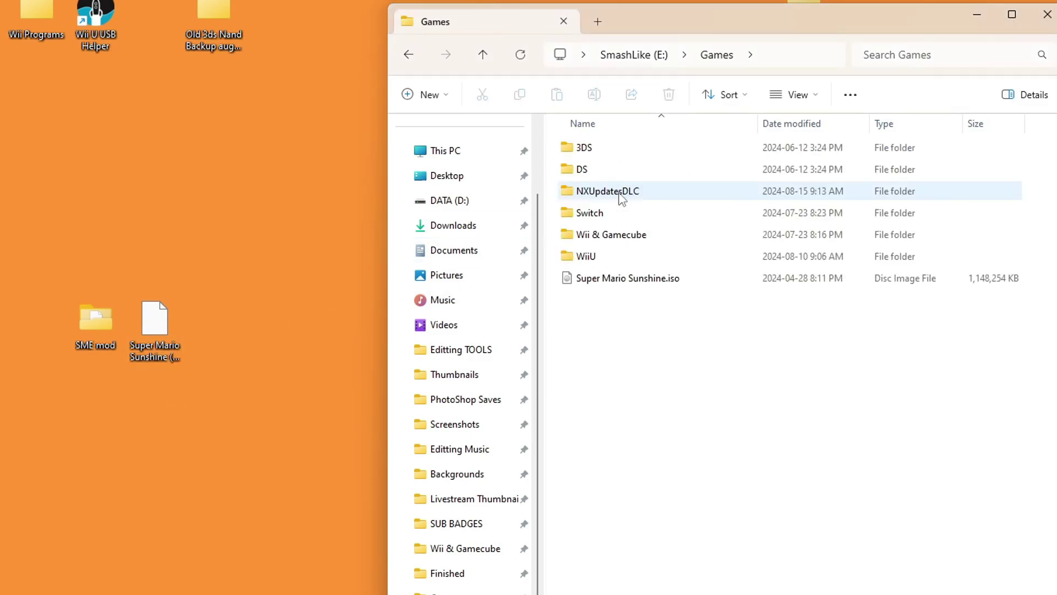
double_click(619, 237)
drag(150, 343, 688, 493)
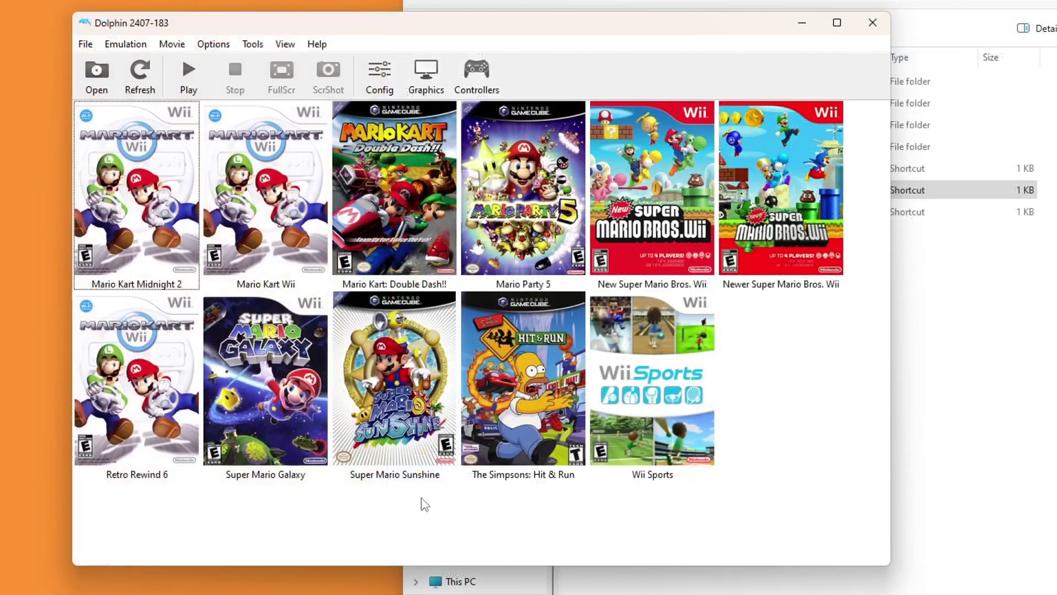
- In Dolphin, convert Super Mario Sunshine to ISO format, save it as Super Mario Sunshine (USA).iso in Wii & Gamecube, and minimize Dolphin
right_click(388, 360)
right_click(410, 384)
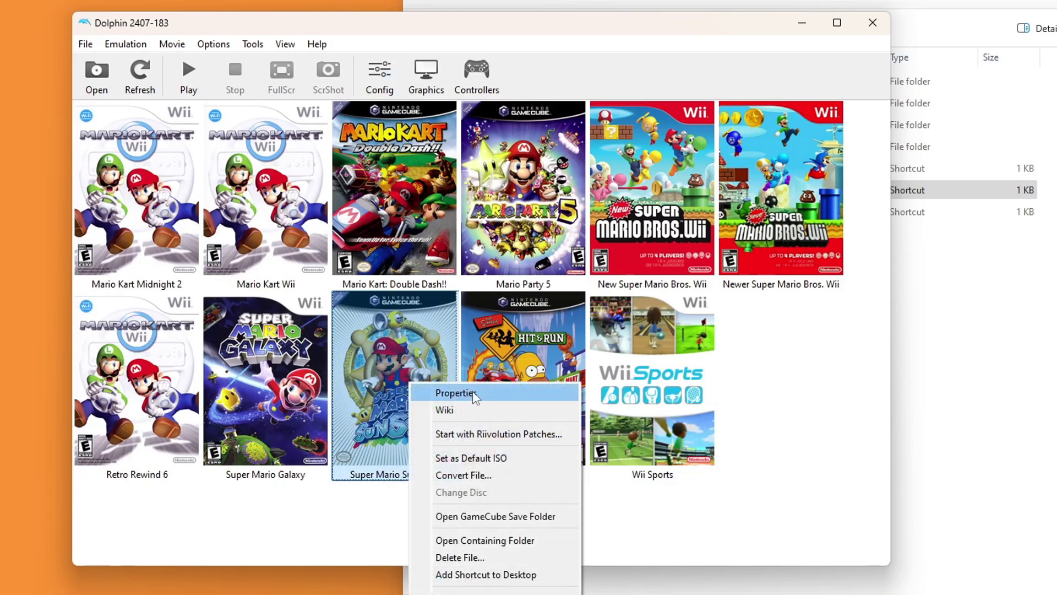
click(491, 475)
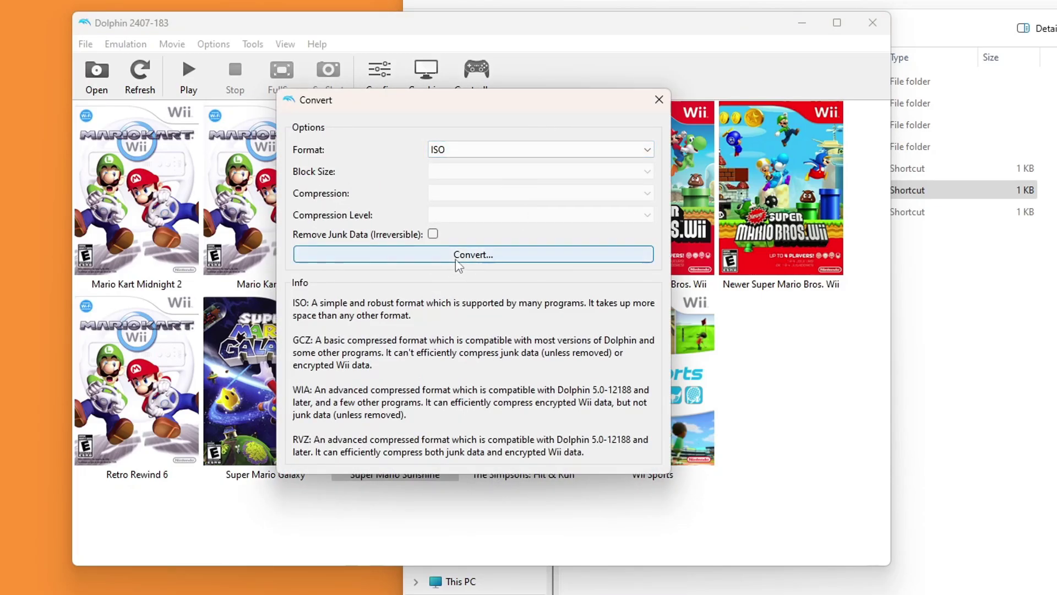
click(474, 258)
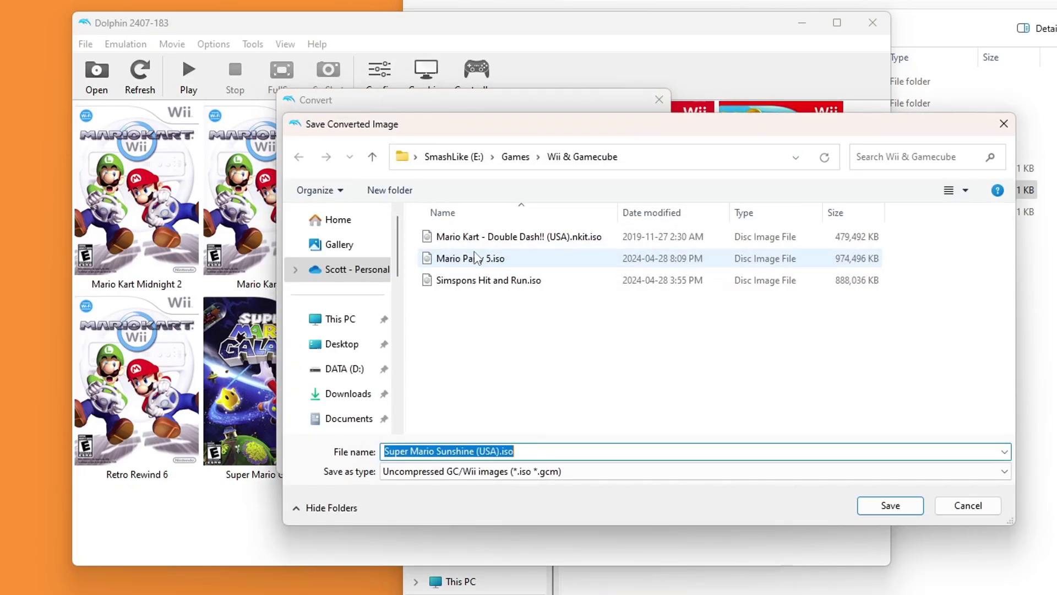
click(897, 507)
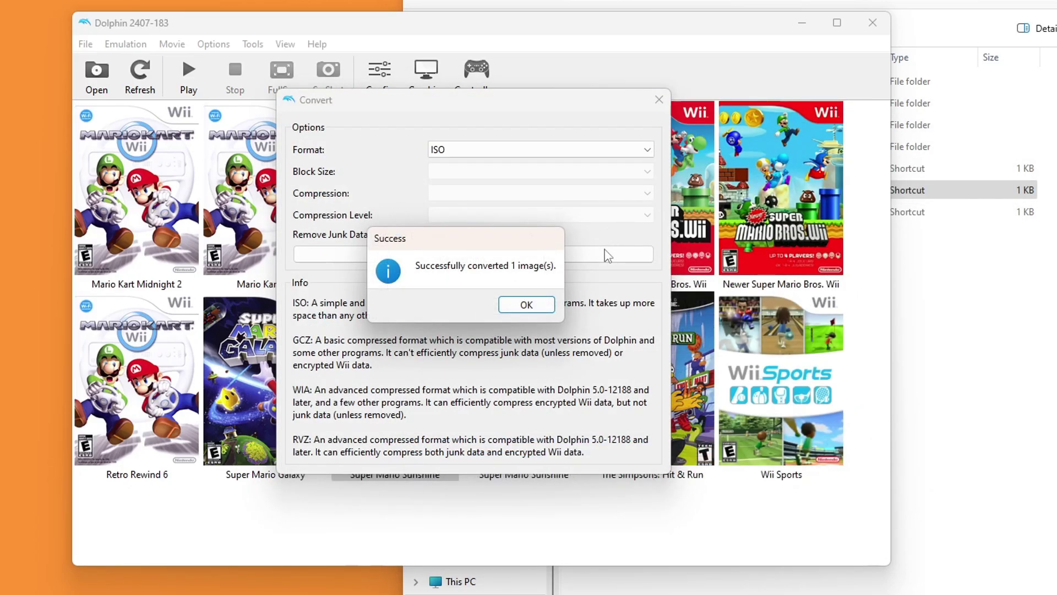
click(534, 311)
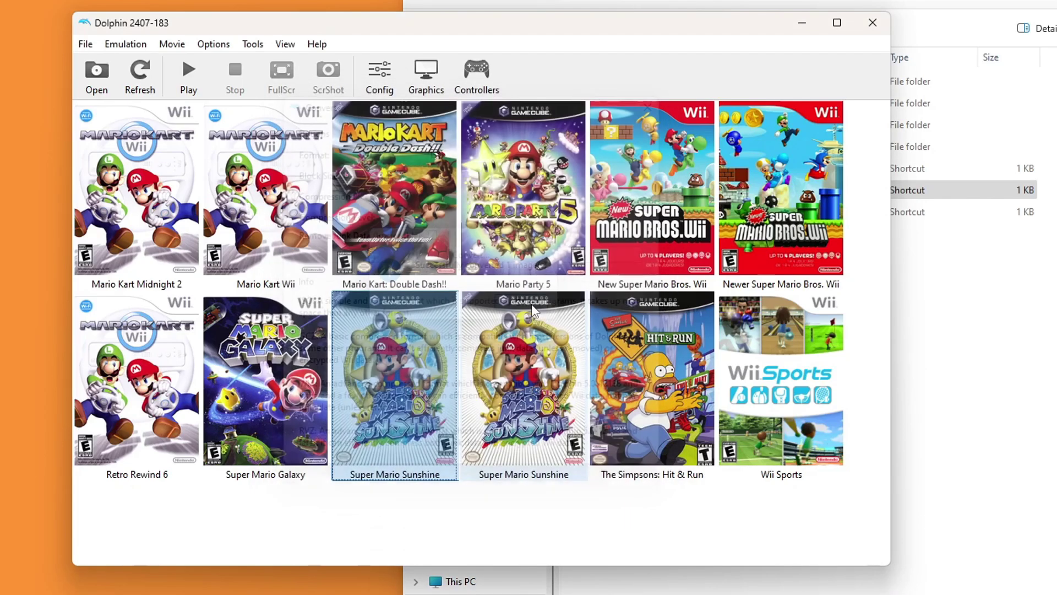
click(802, 22)
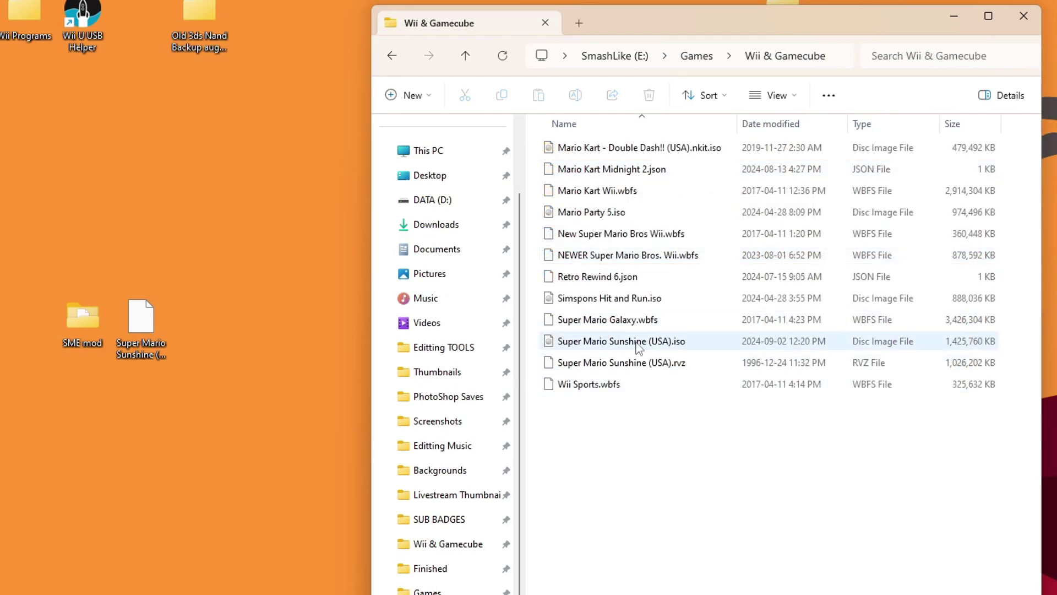
- Open the SME mod folder from the desktop and arrange it beside the Wii & Gamecube window
click(695, 341)
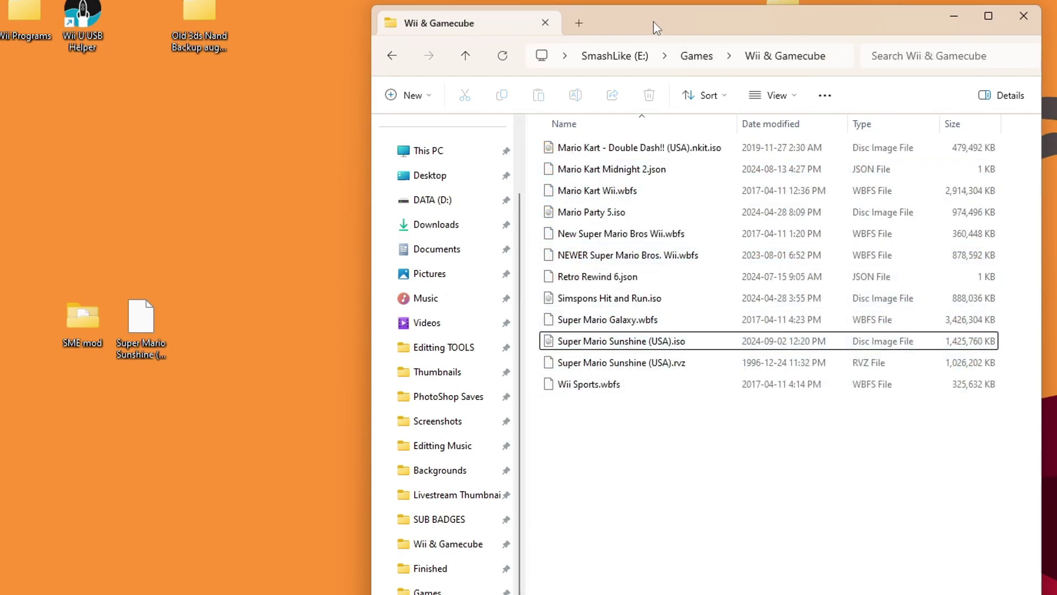
drag(728, 20, 902, 14)
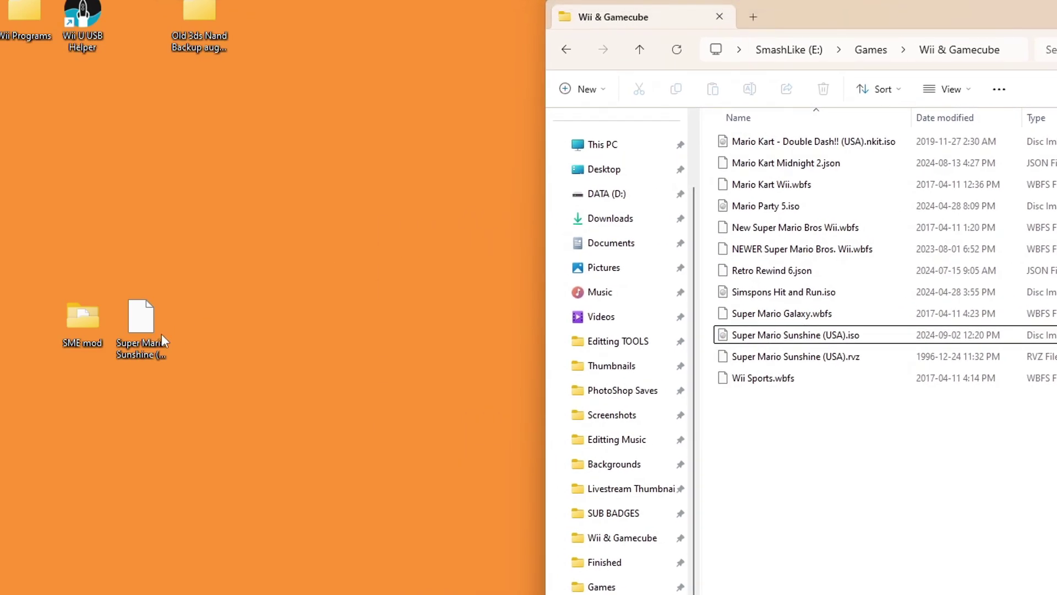
double_click(87, 325)
drag(177, 4, 263, 12)
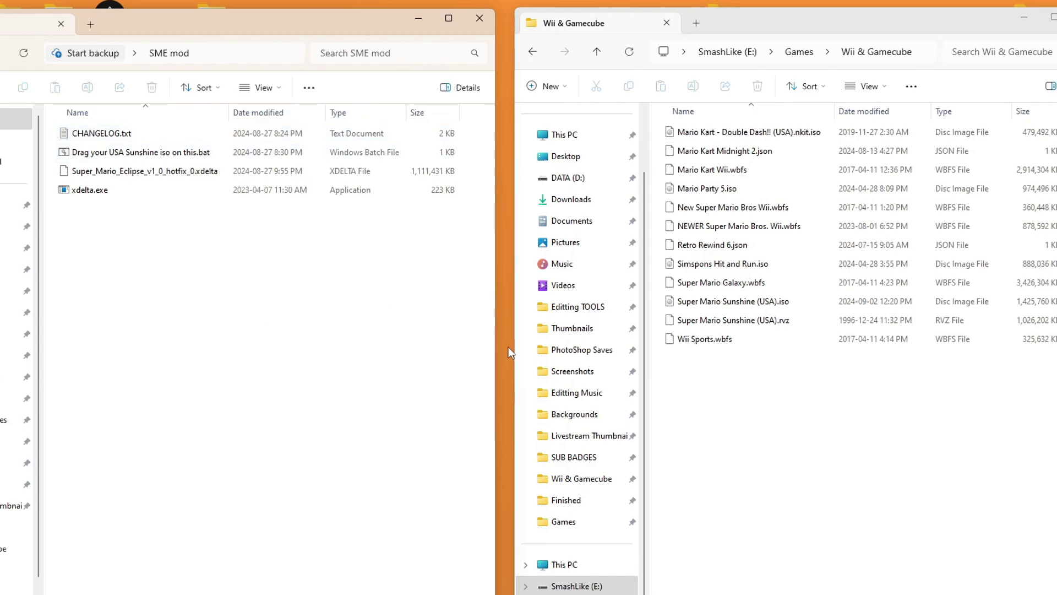
- Patch Super Mario Sunshine (USA).iso by running it through "Drag your USA Sunshine iso on this.bat" in the SME mod folder
click(717, 448)
click(774, 304)
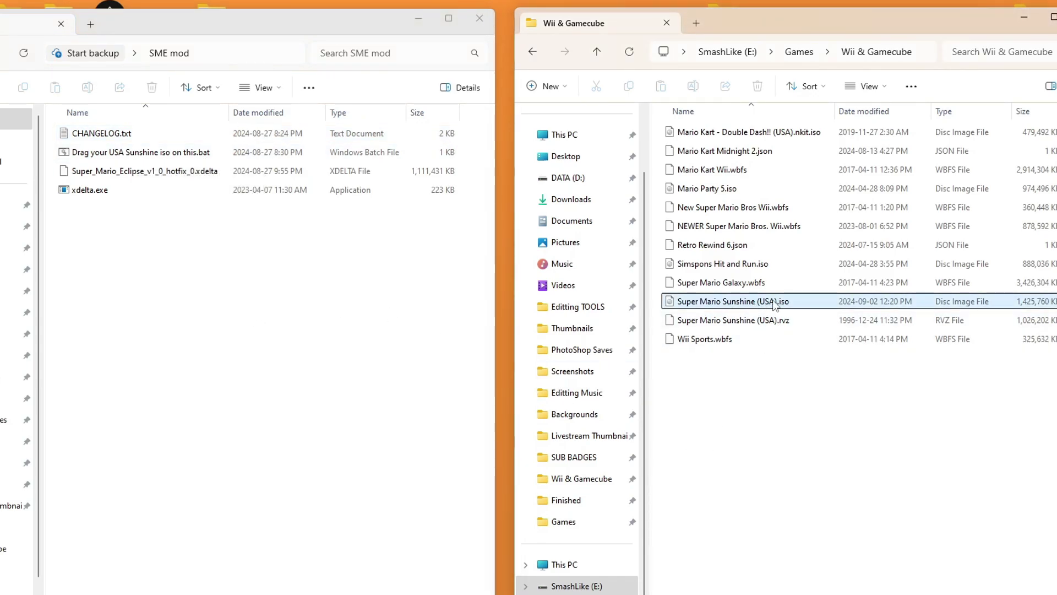
drag(773, 305, 168, 153)
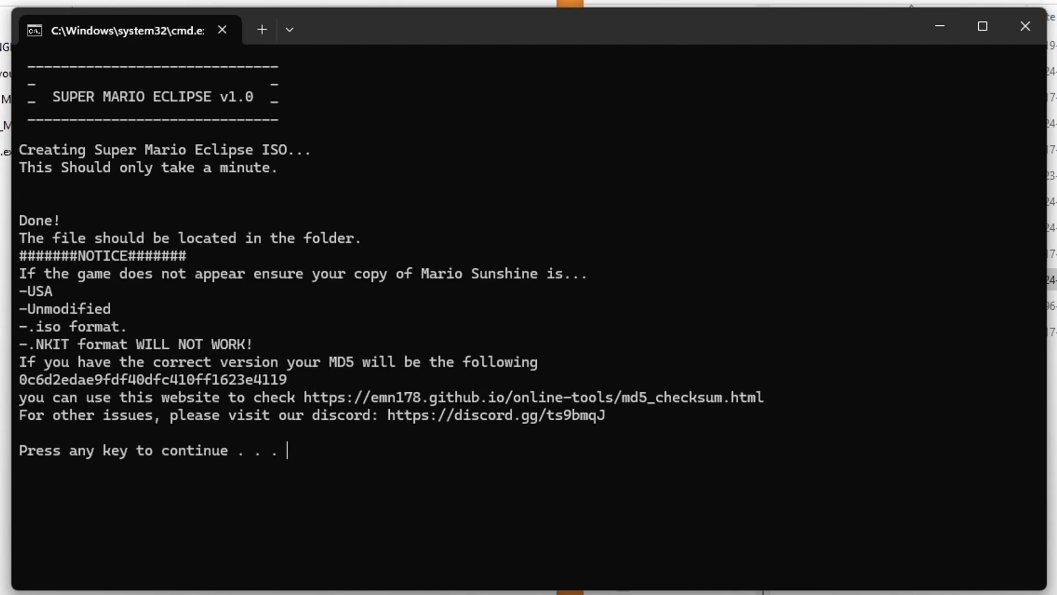
drag(417, 43, 824, 200)
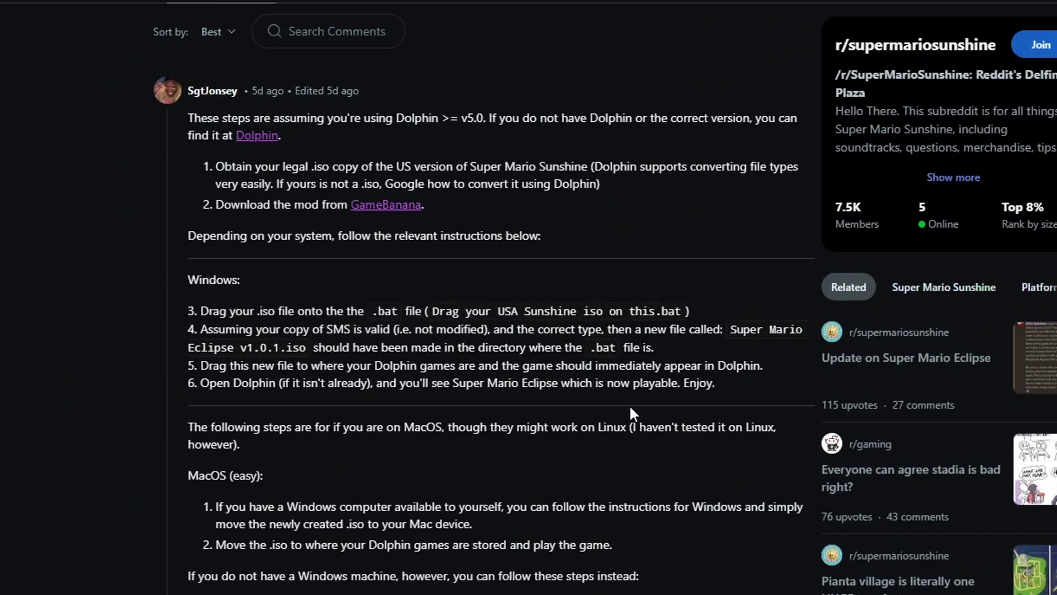
- Examine the Reddit comment's MacOS patching instructions, including its patch_game.sh script
scroll(631, 408, down, 14)
scroll(630, 407, up, 5)
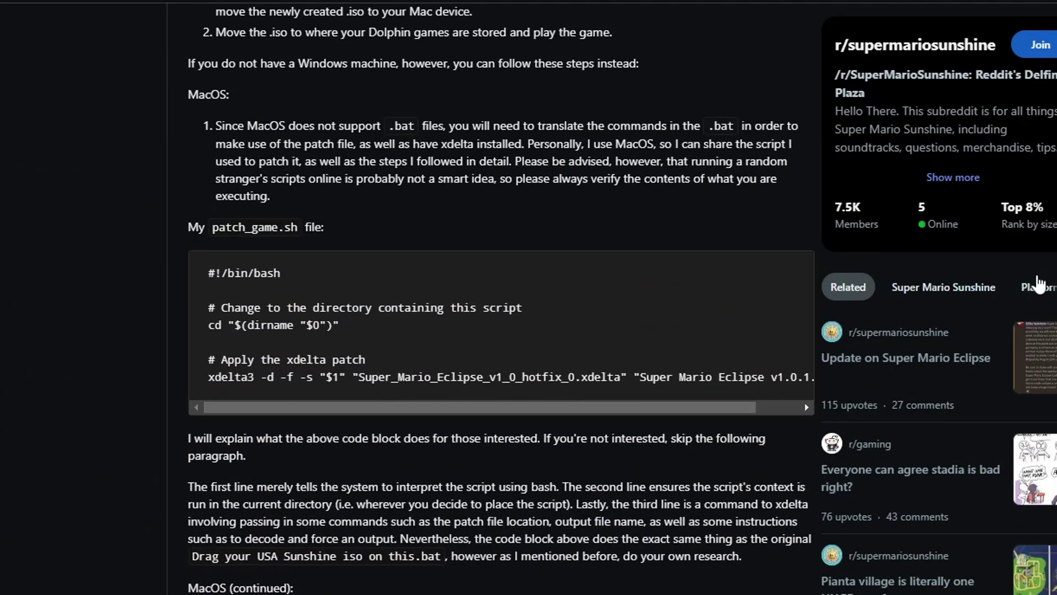
scroll(501, 298, down, 5)
scroll(501, 297, down, 10)
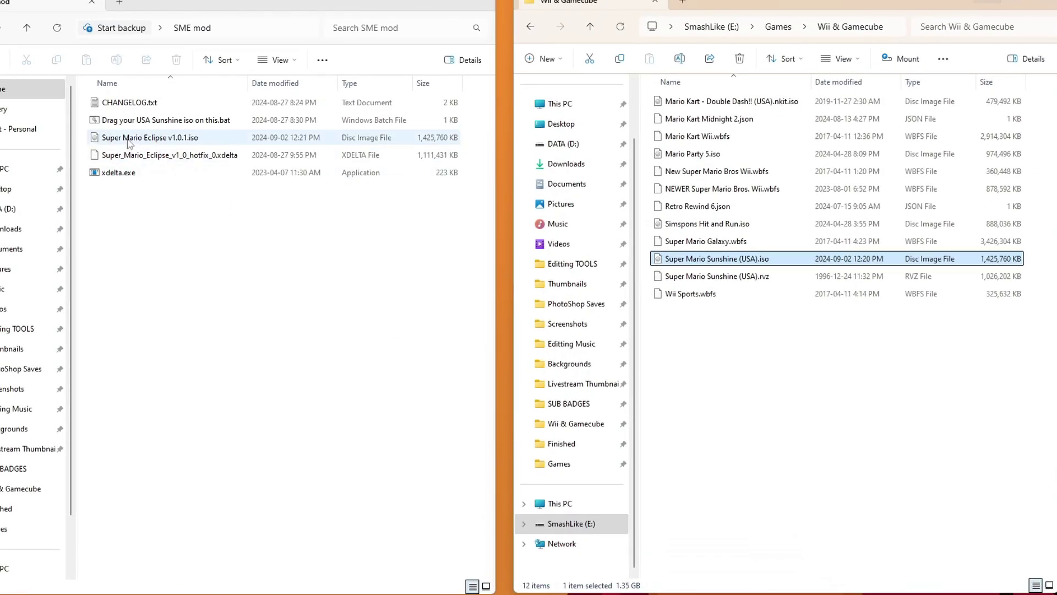
- Move Super Mario Eclipse v1.0.1.iso from the SME mod folder into the Wii & Gamecube folder
click(248, 282)
click(167, 139)
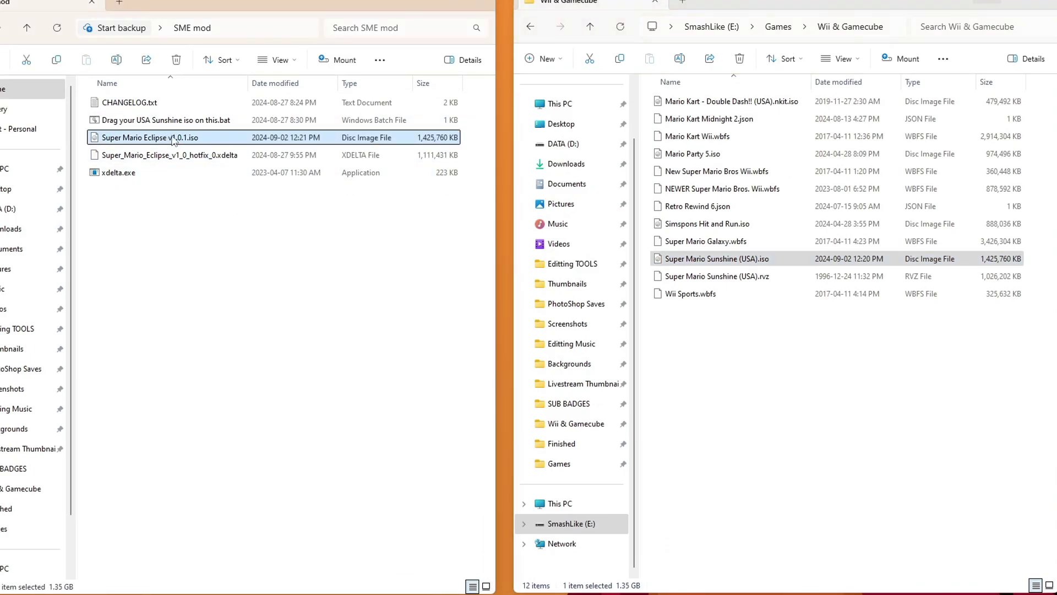
right_click(147, 142)
click(157, 151)
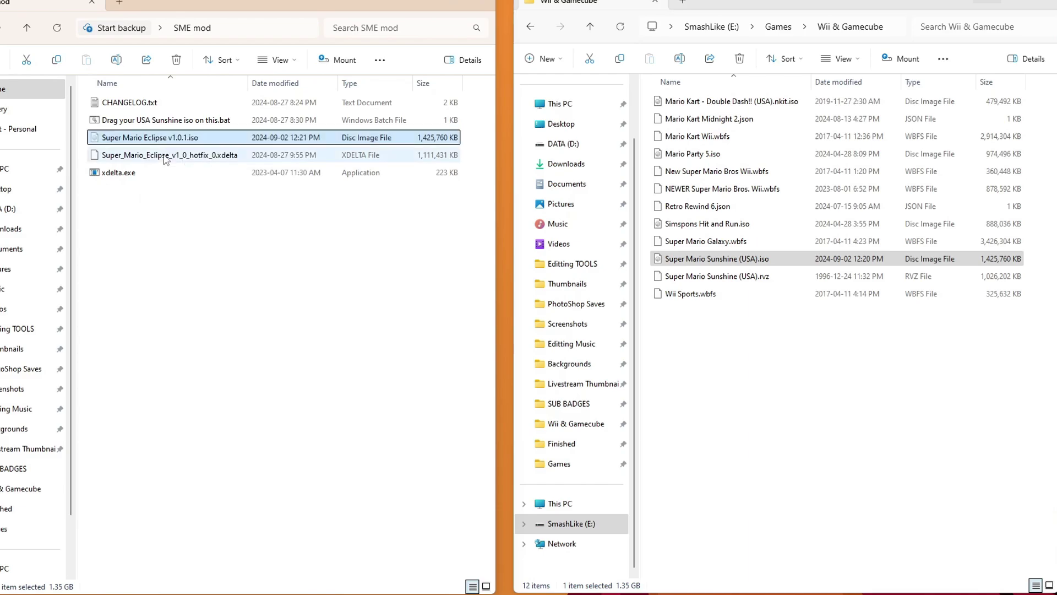
click(770, 412)
key(ctrl+v)
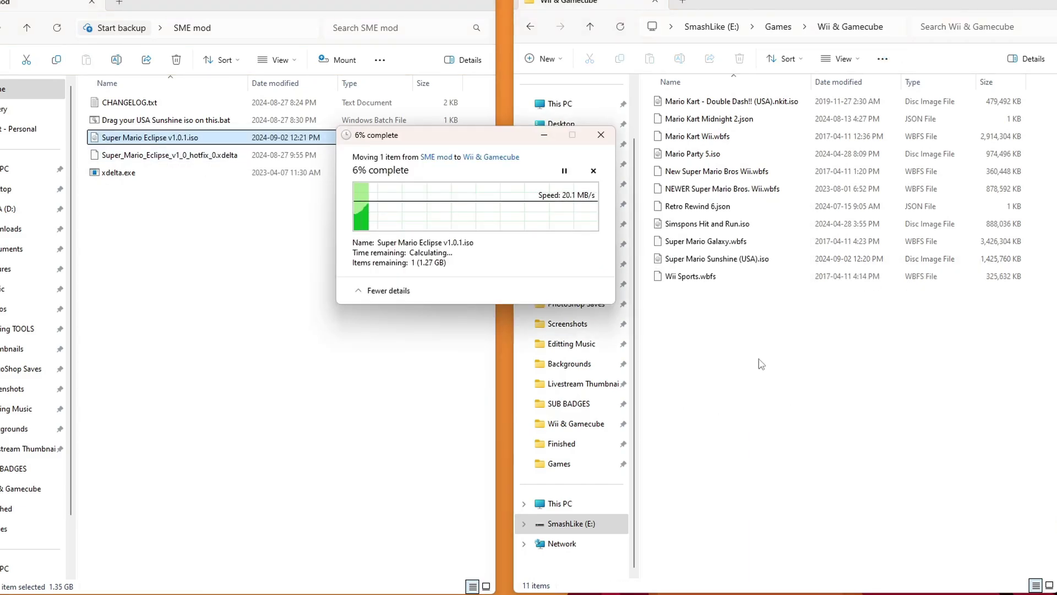
- Close the SME mod window and delete the Super Mario Sunshine file from the desktop
click(487, 2)
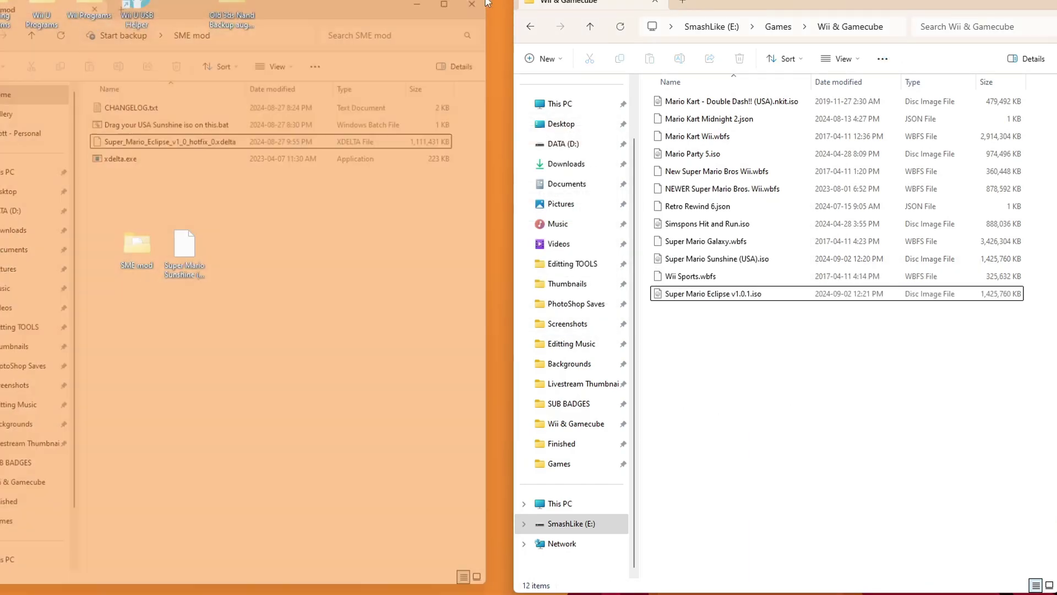
right_click(190, 259)
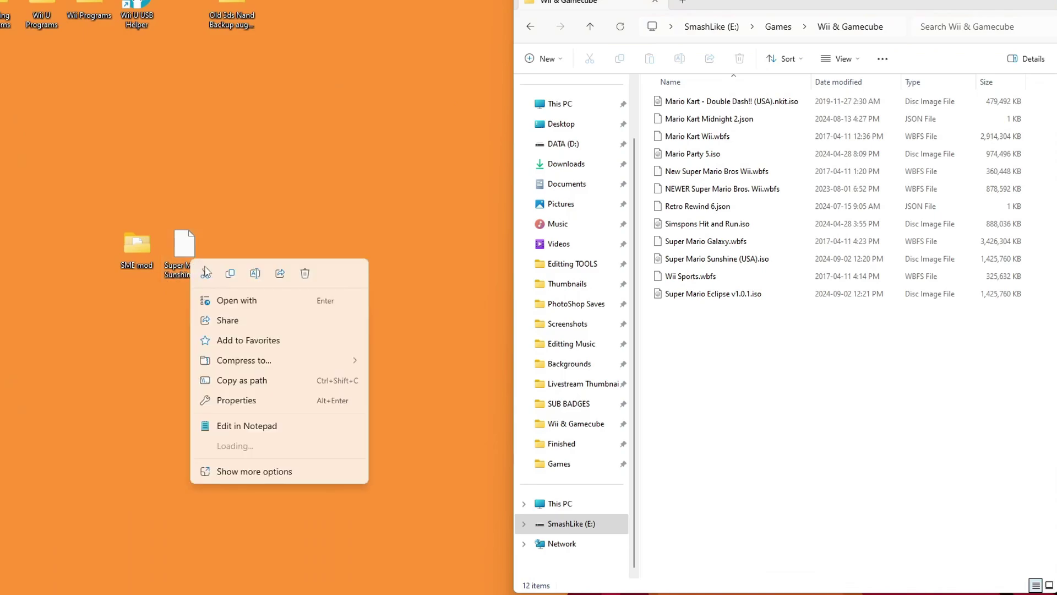
click(308, 273)
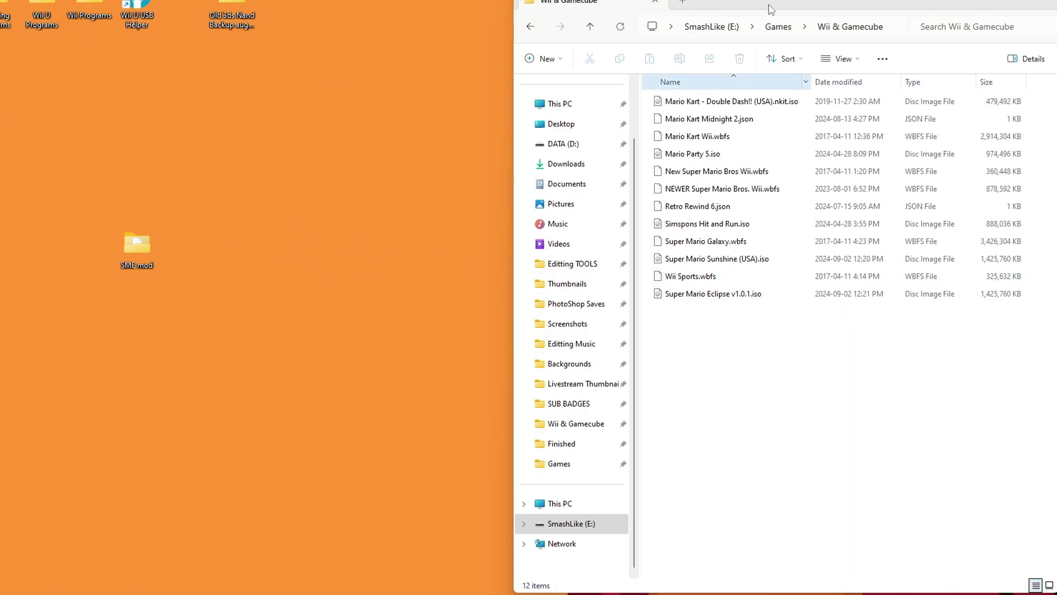
drag(771, 4, 485, 3)
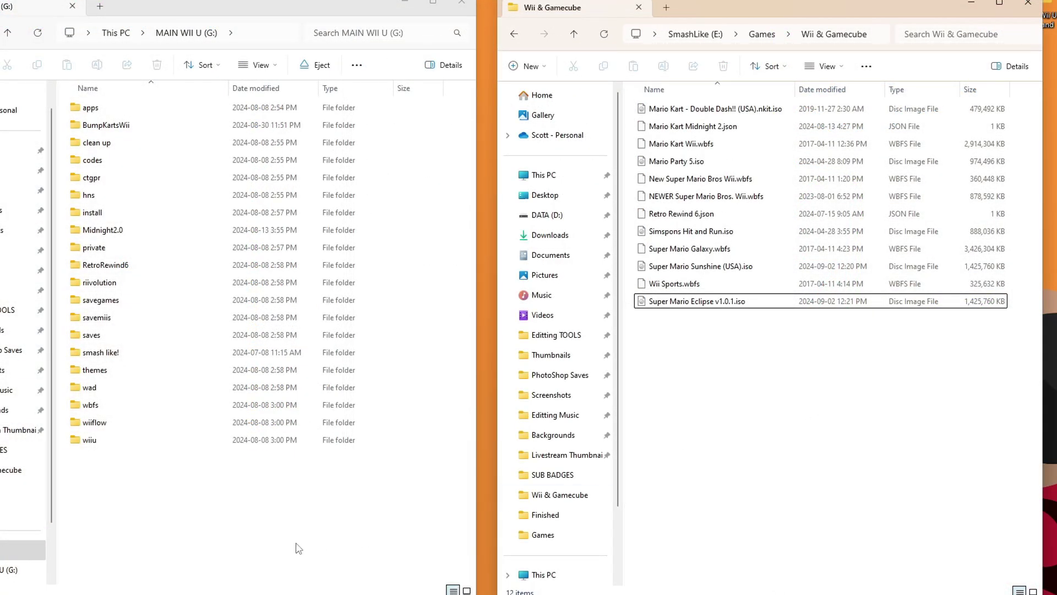
- Create a folder named games in the root of the MAIN WII U (G:) drive
right_click(119, 499)
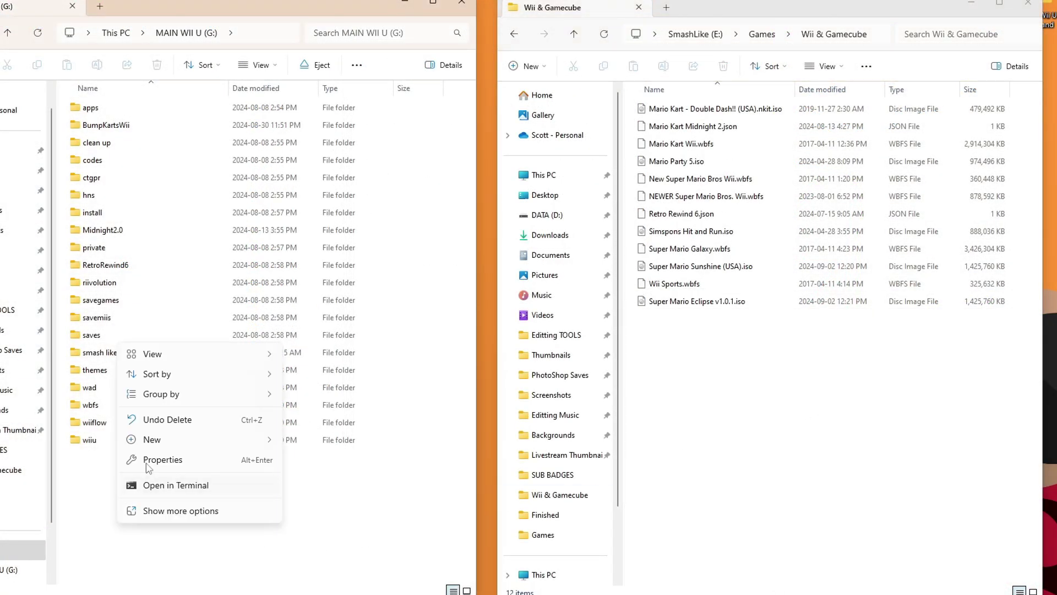
mouse_move(158, 439)
click(328, 198)
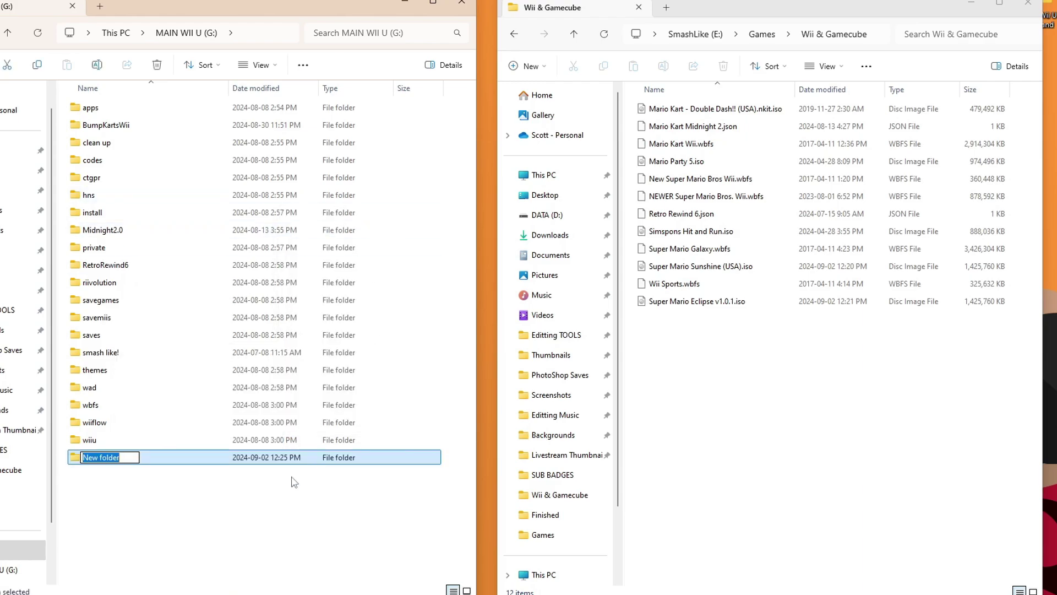
text(games)
key(Return)
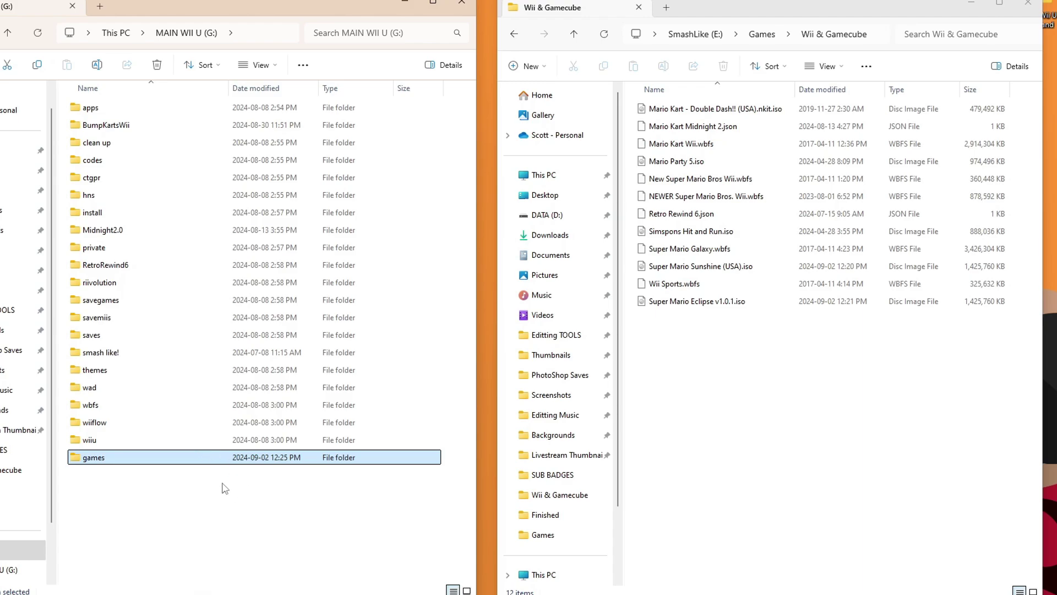
- Copy Super Mario Eclipse v1.0.1.iso from Wii & Gamecube into the games folder on the G: drive and open that folder
click(707, 304)
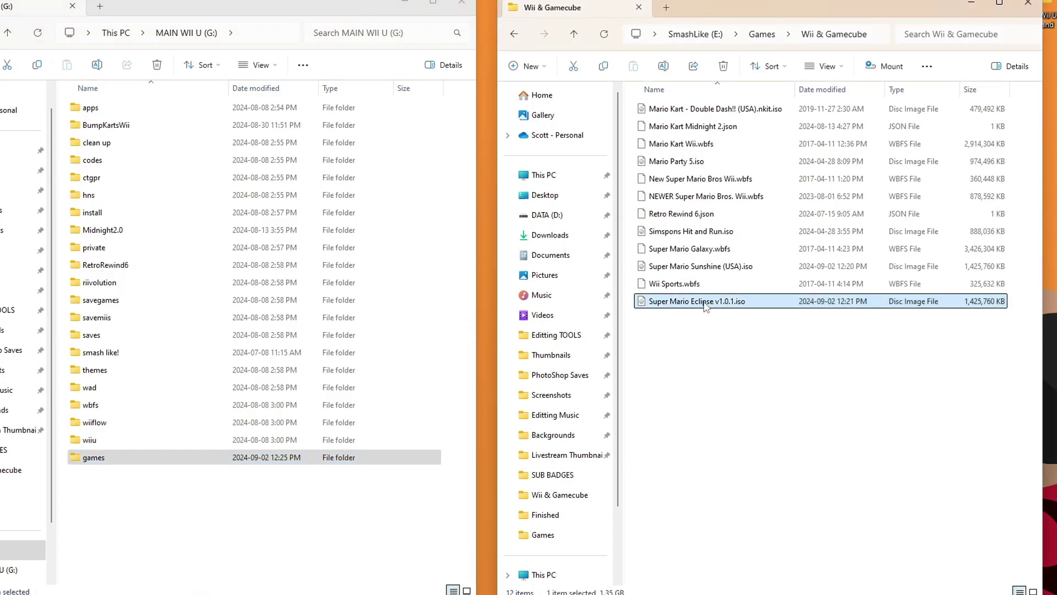
drag(730, 307, 123, 460)
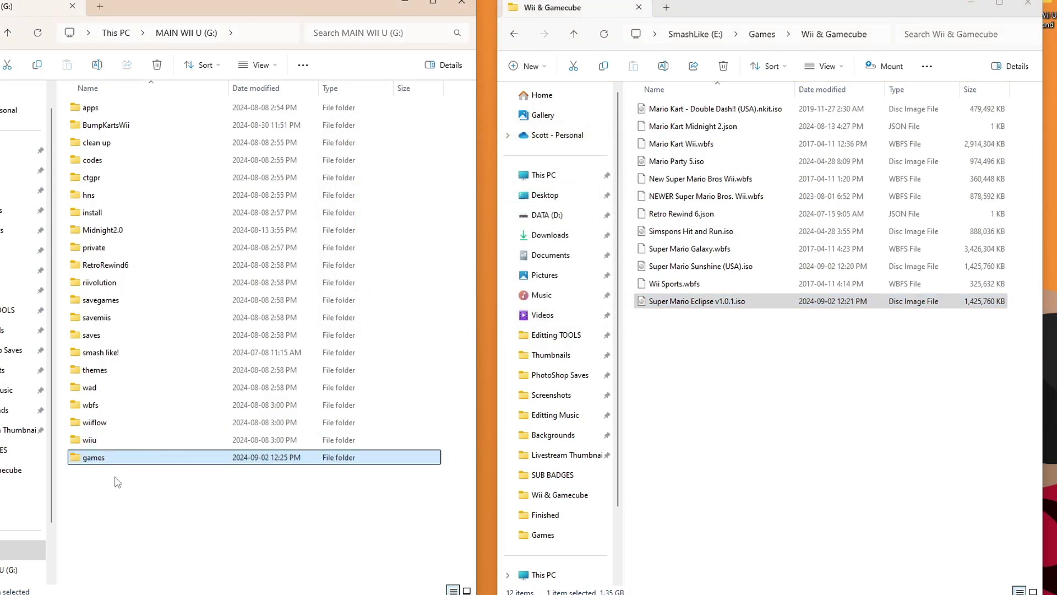
double_click(93, 457)
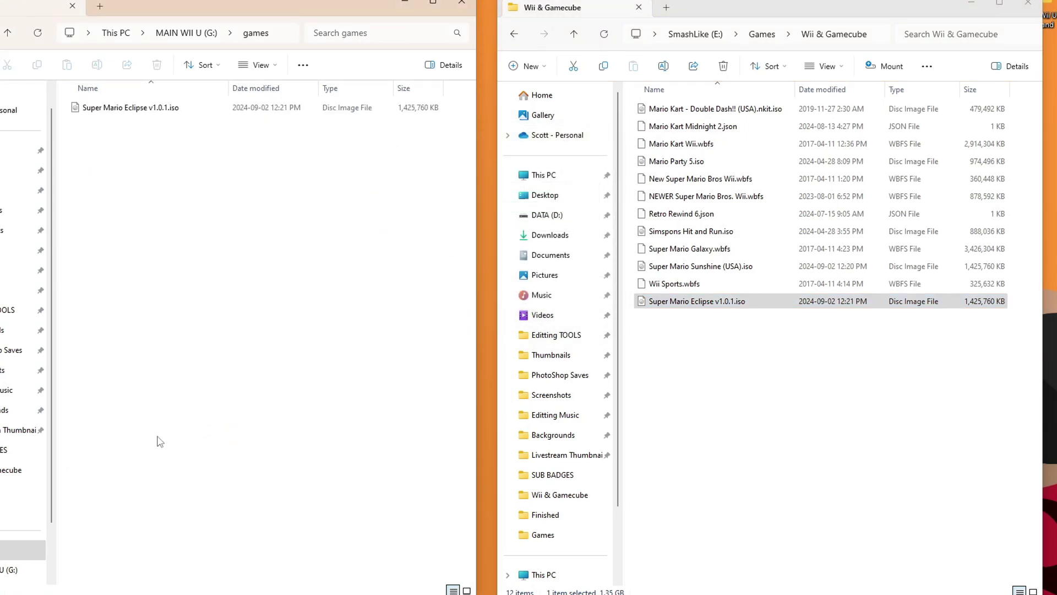
- Create a folder named Super Mario Eclipse inside games and move Super Mario Eclipse v1.0.1.iso into it
right_click(146, 190)
mouse_move(189, 286)
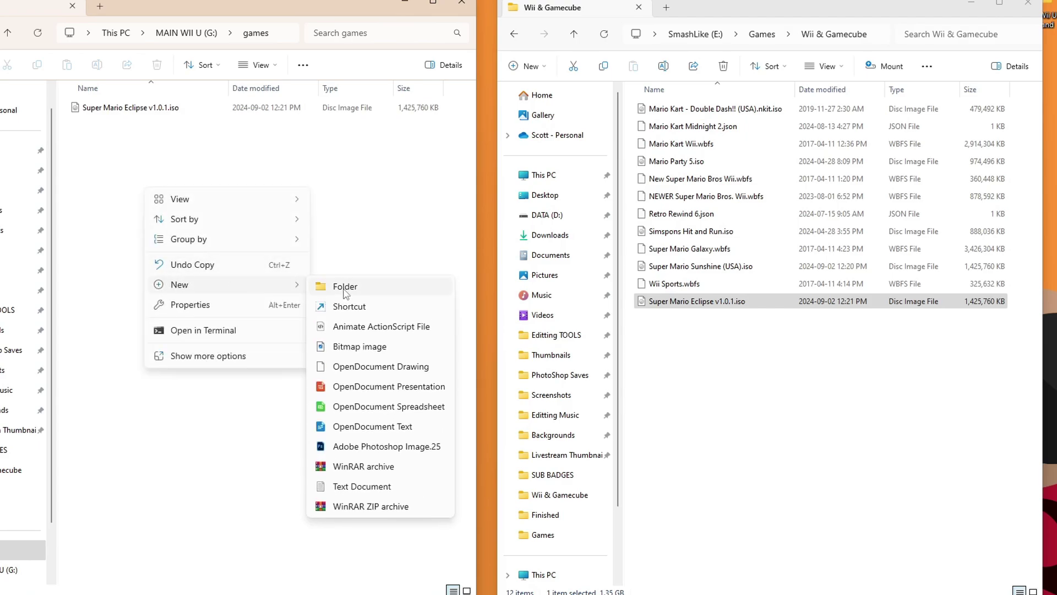
click(329, 287)
text(Super)
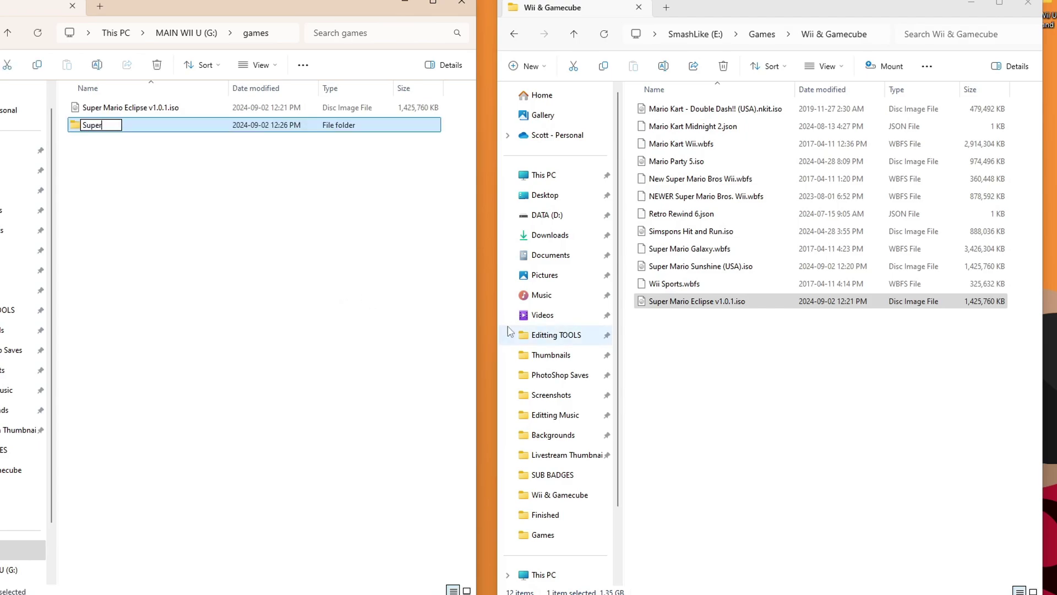
text( Mario Eclipse)
click(152, 110)
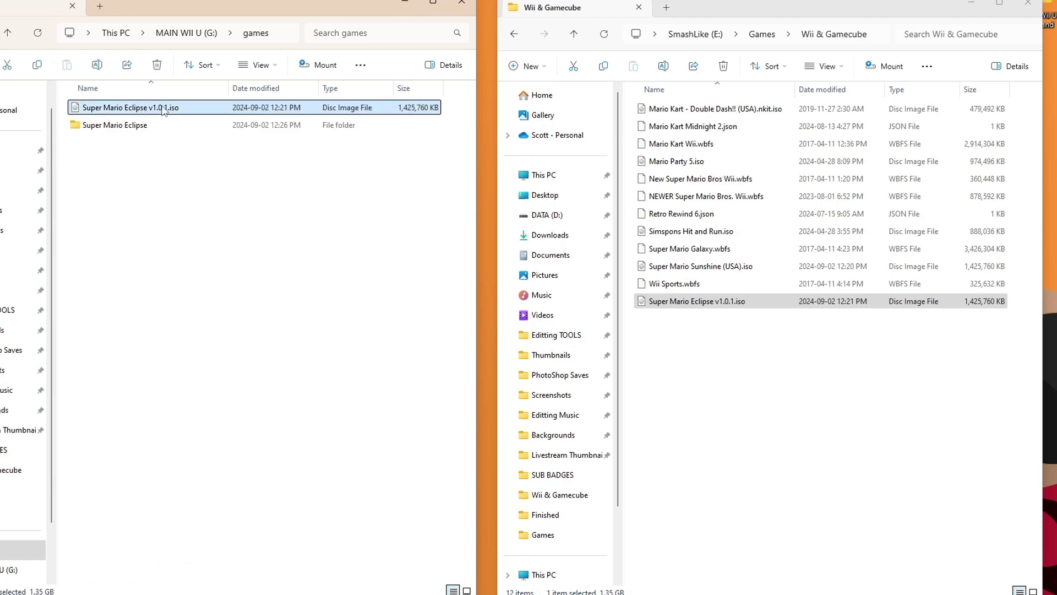
drag(182, 110, 165, 130)
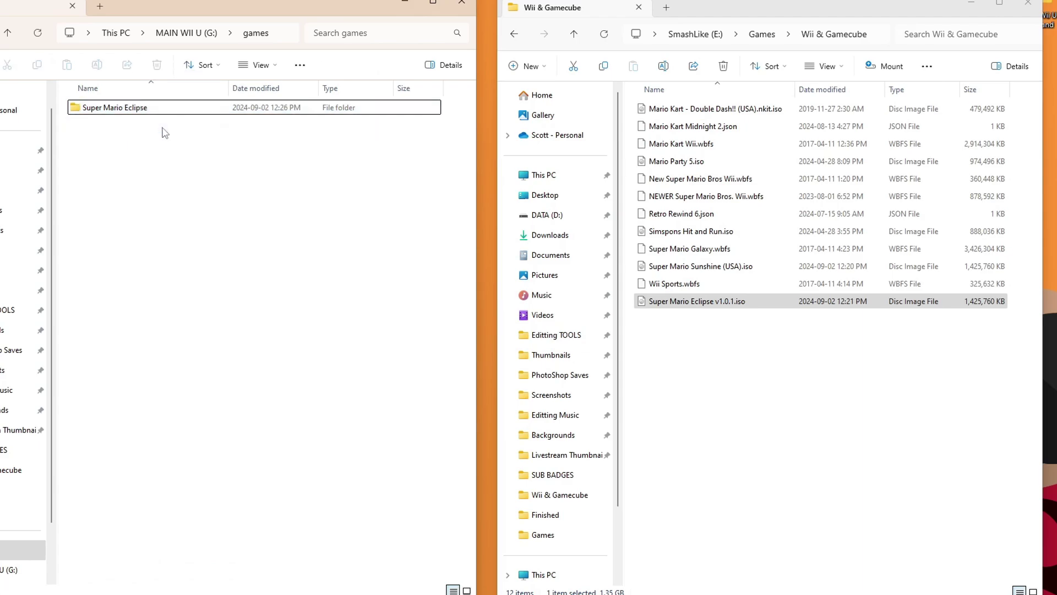
- Rename the ISO inside the Super Mario Eclipse folder as game.iso and return to the root of MAIN WII U (G:)
double_click(134, 109)
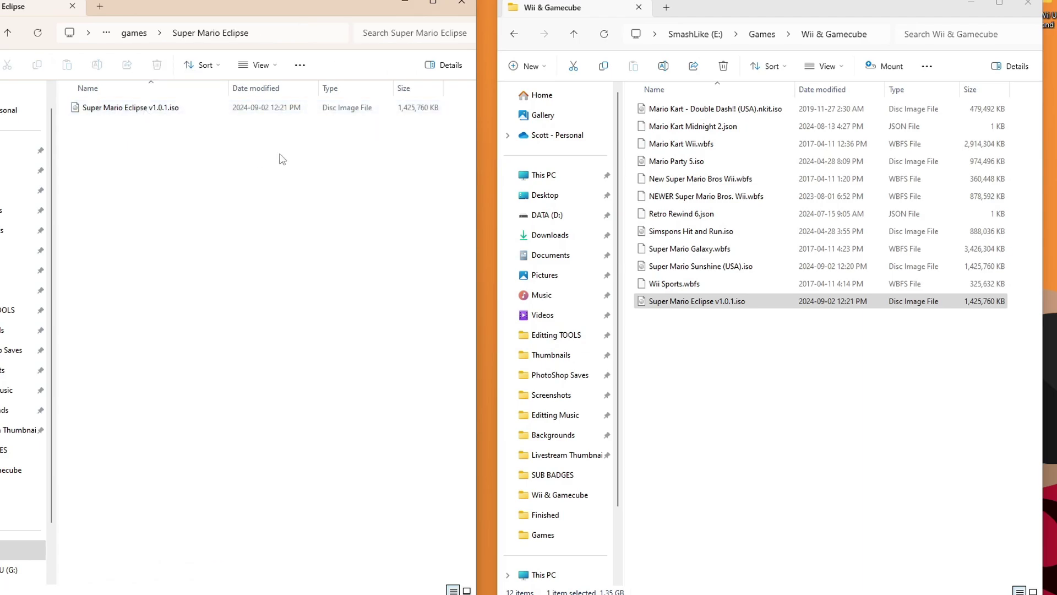
click(155, 111)
right_click(142, 113)
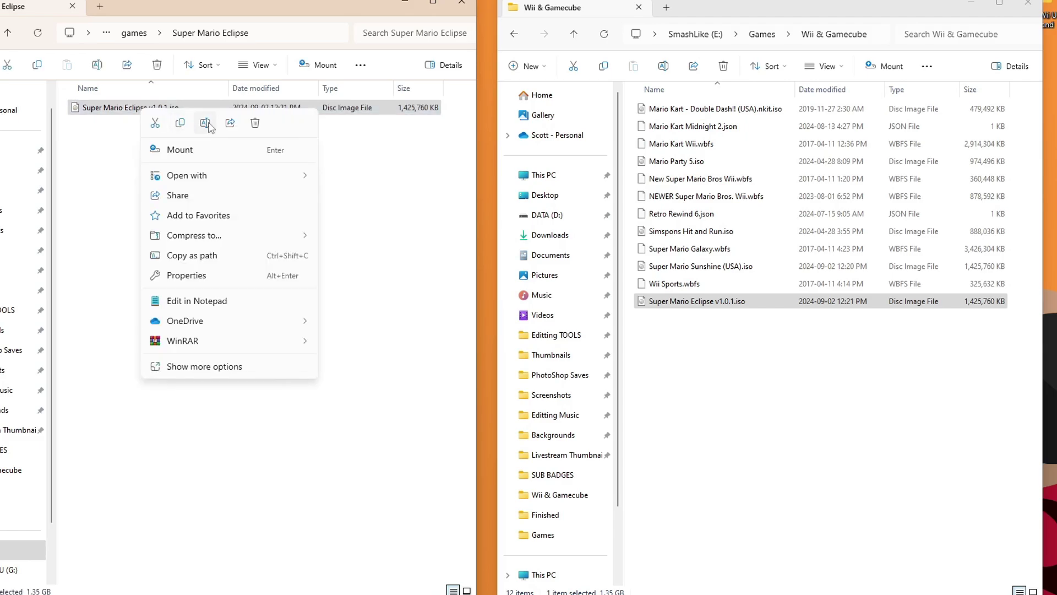
click(207, 118)
text(game)
key(Return)
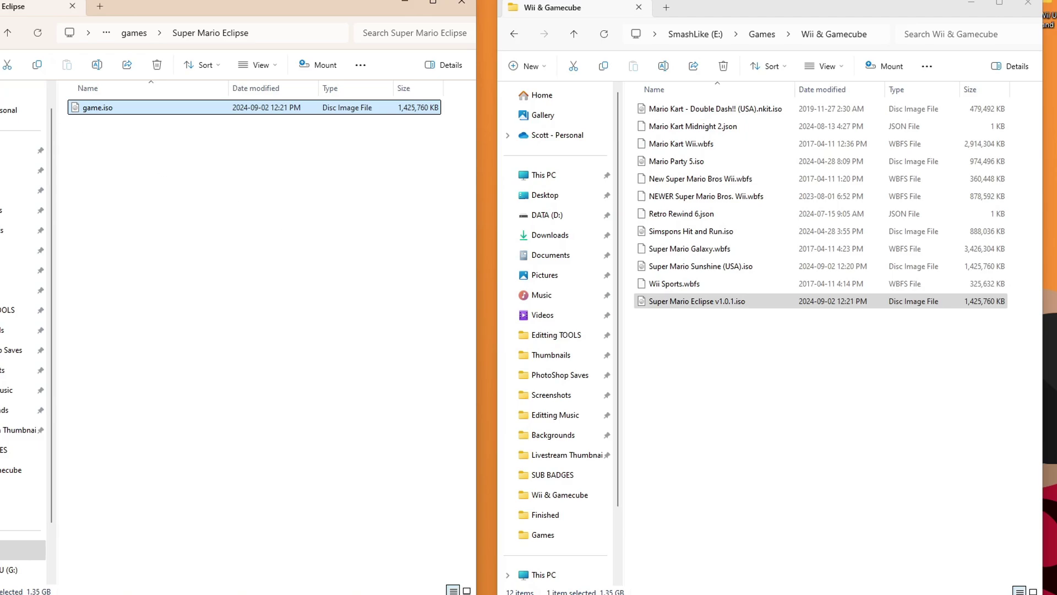
key(alt+Up)
key(alt+Up)
click(204, 556)
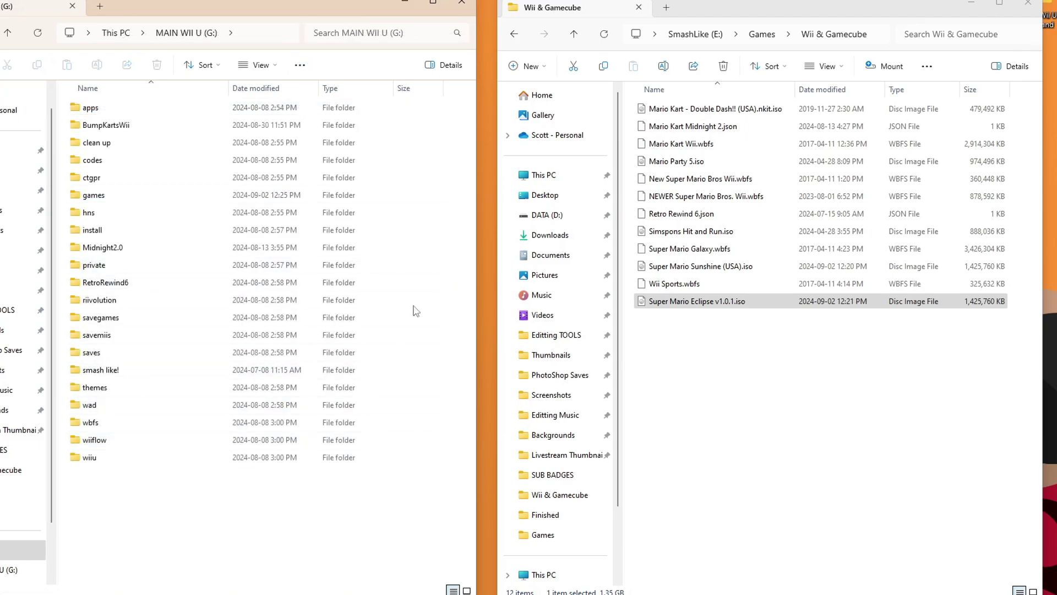
click(744, 368)
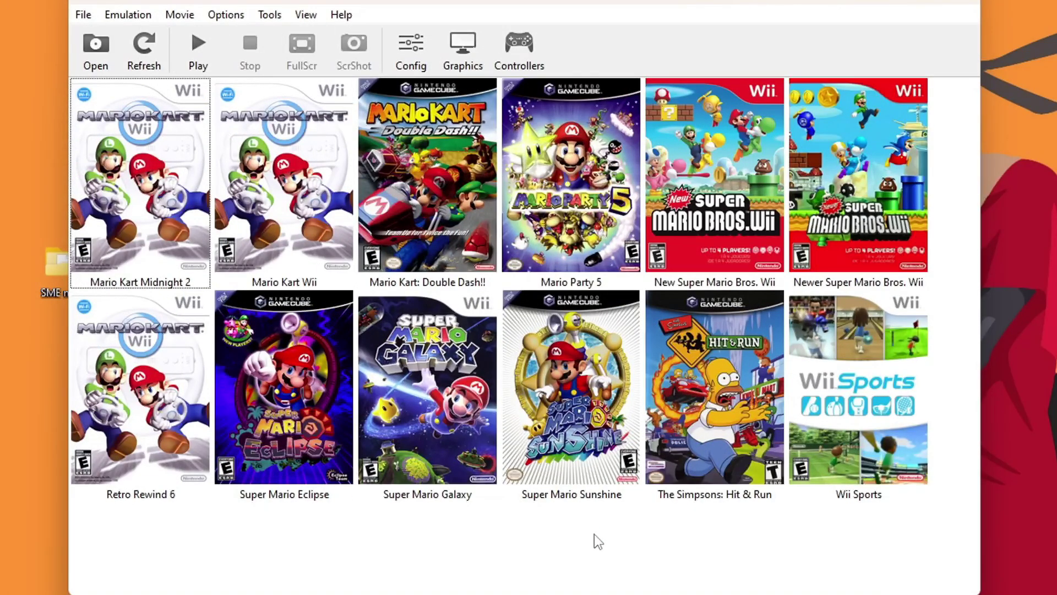
- Switch to Dolphin and launch Super Mario Eclipse from the game list
click(312, 373)
double_click(311, 372)
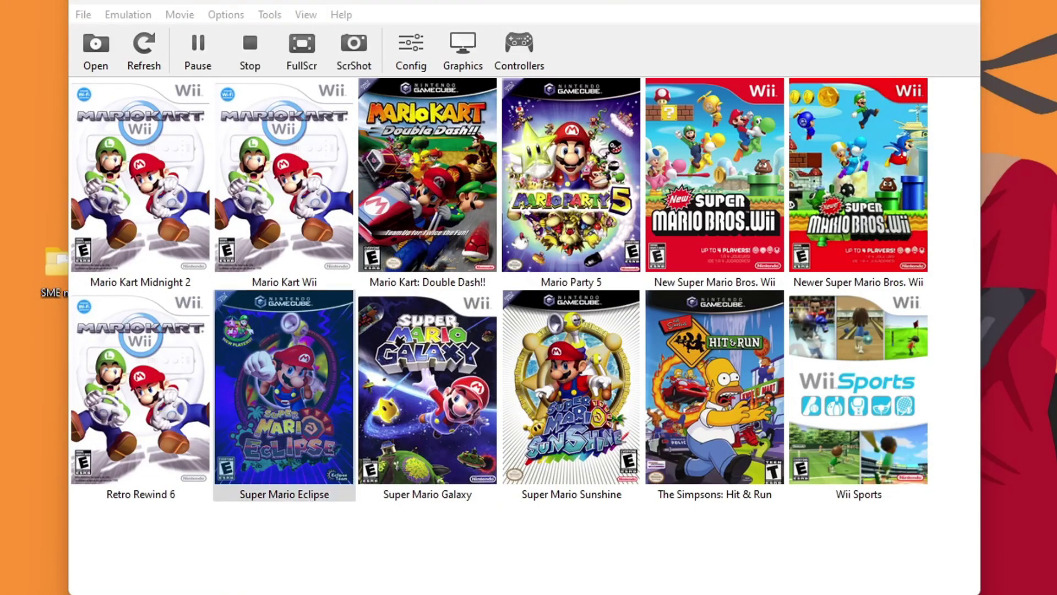